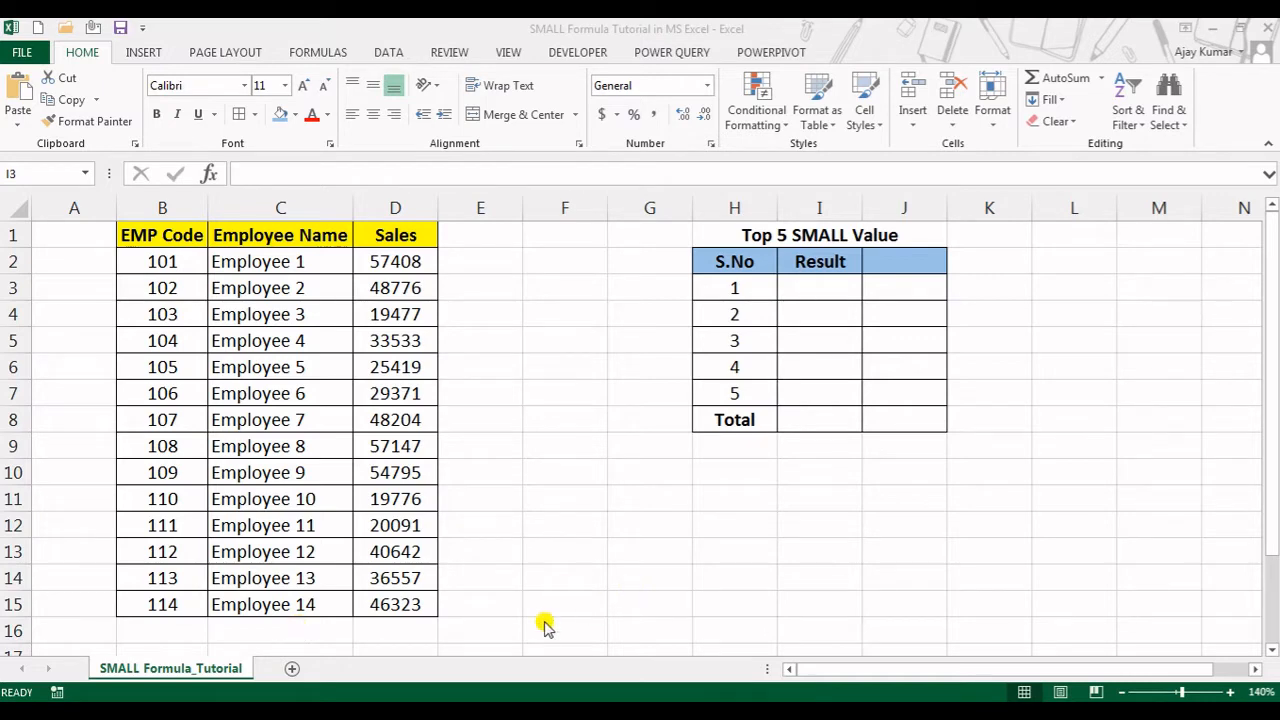
Calculate the lowest Sales value in I3 with =MIN(D2:D15), and clear the formula from the cell
click(824, 312)
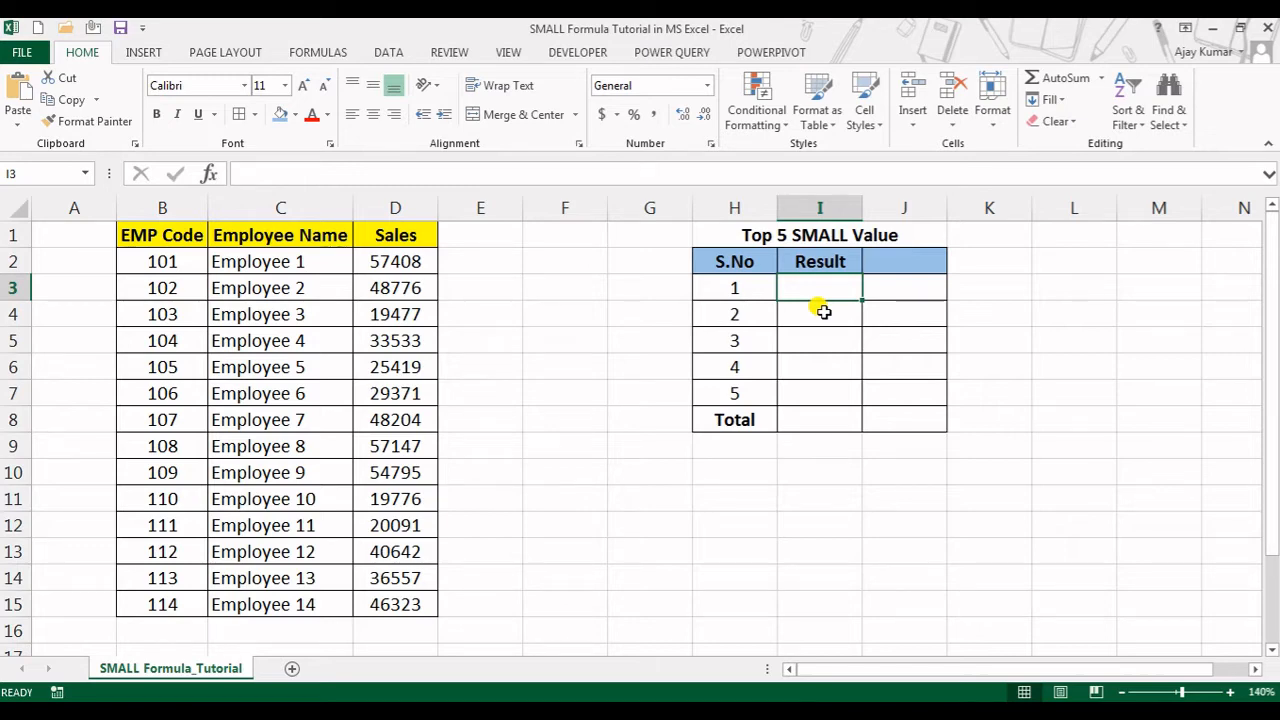
text(=min)
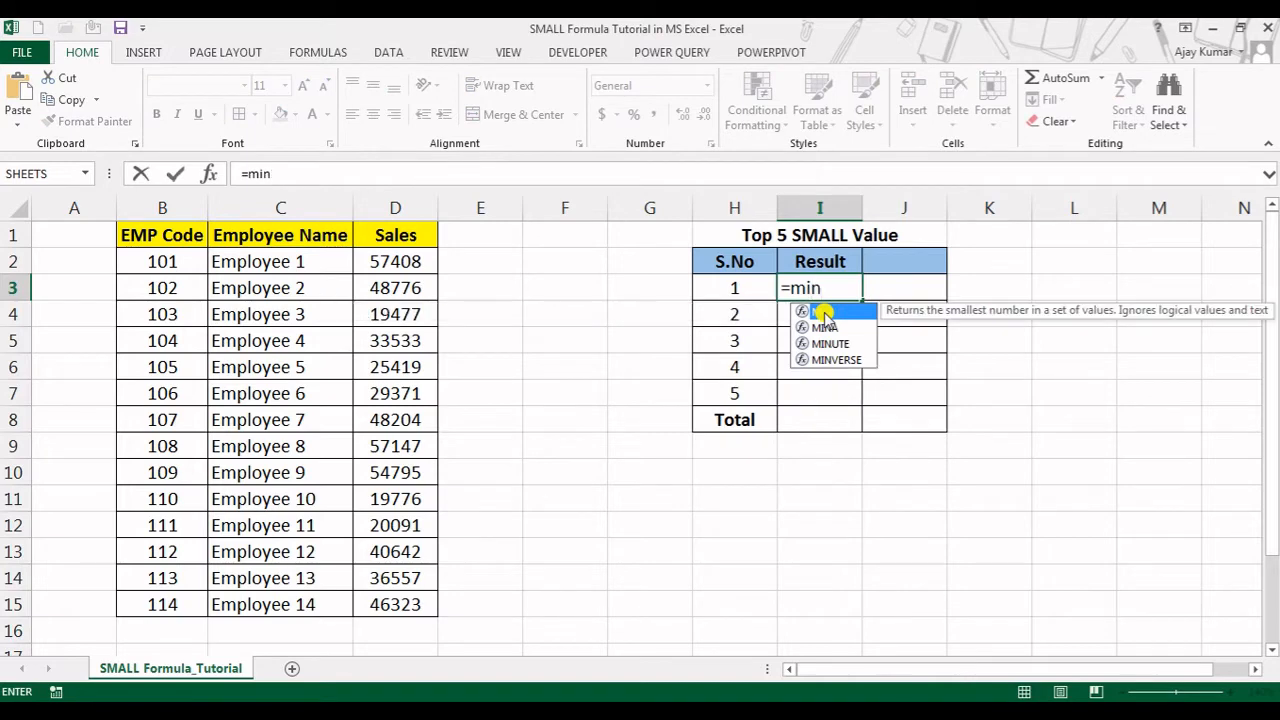
double_click(824, 313)
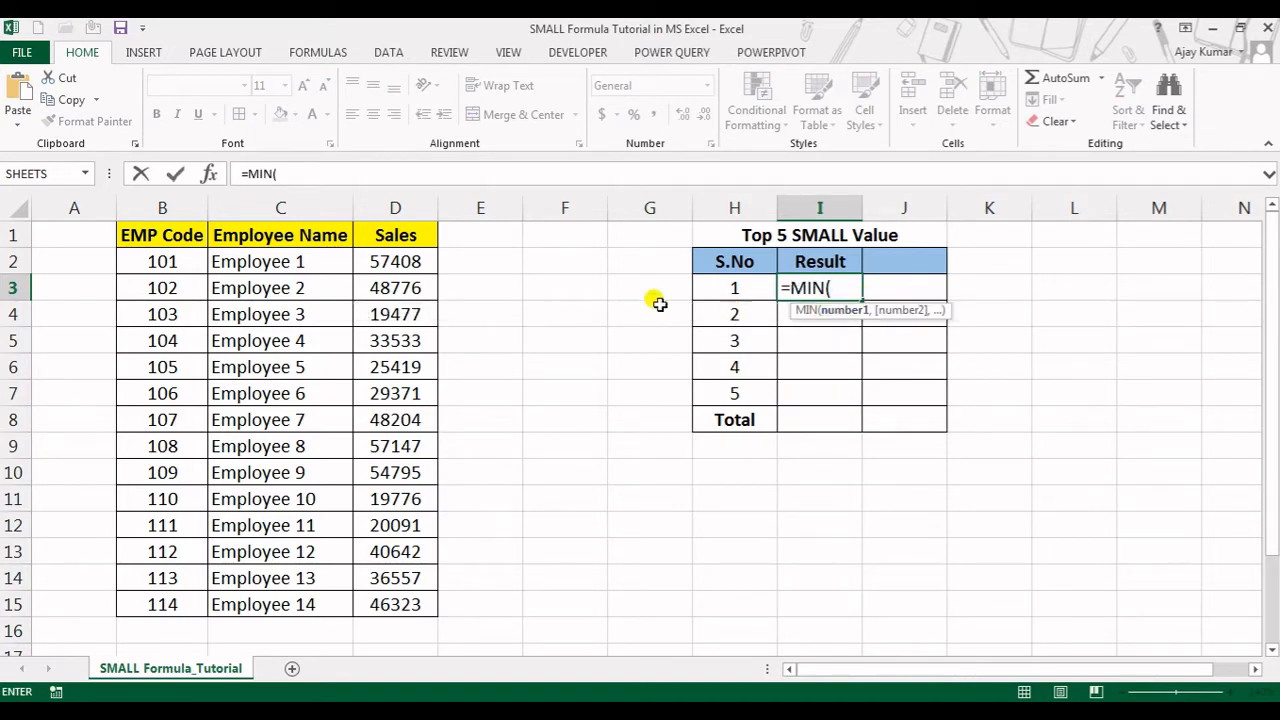
click(384, 264)
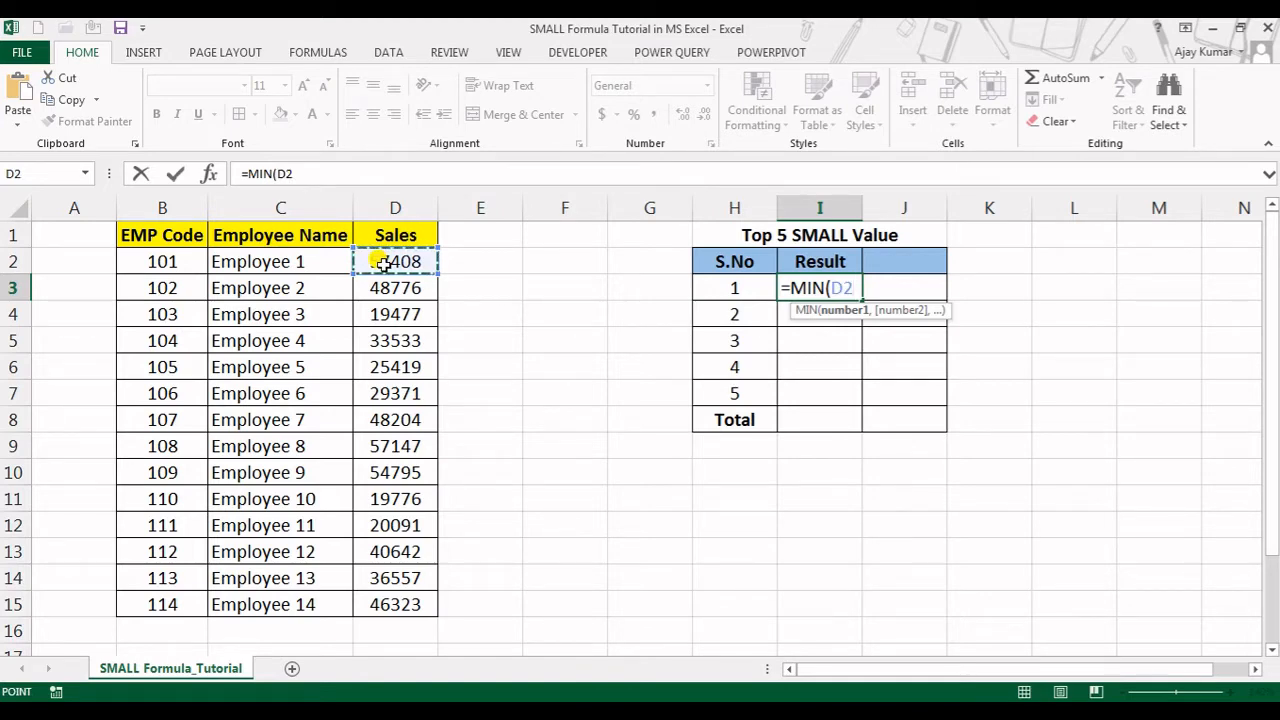
key(ctrl+shift+Down)
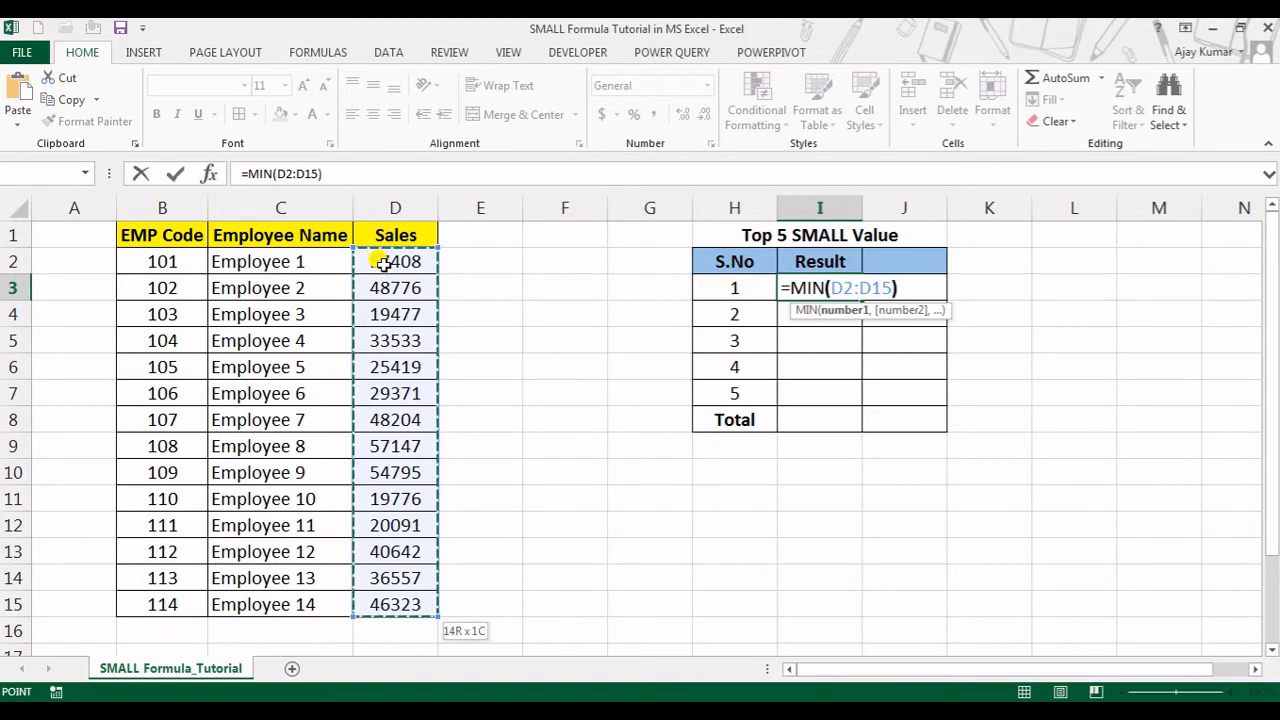
key(Return)
key(Up)
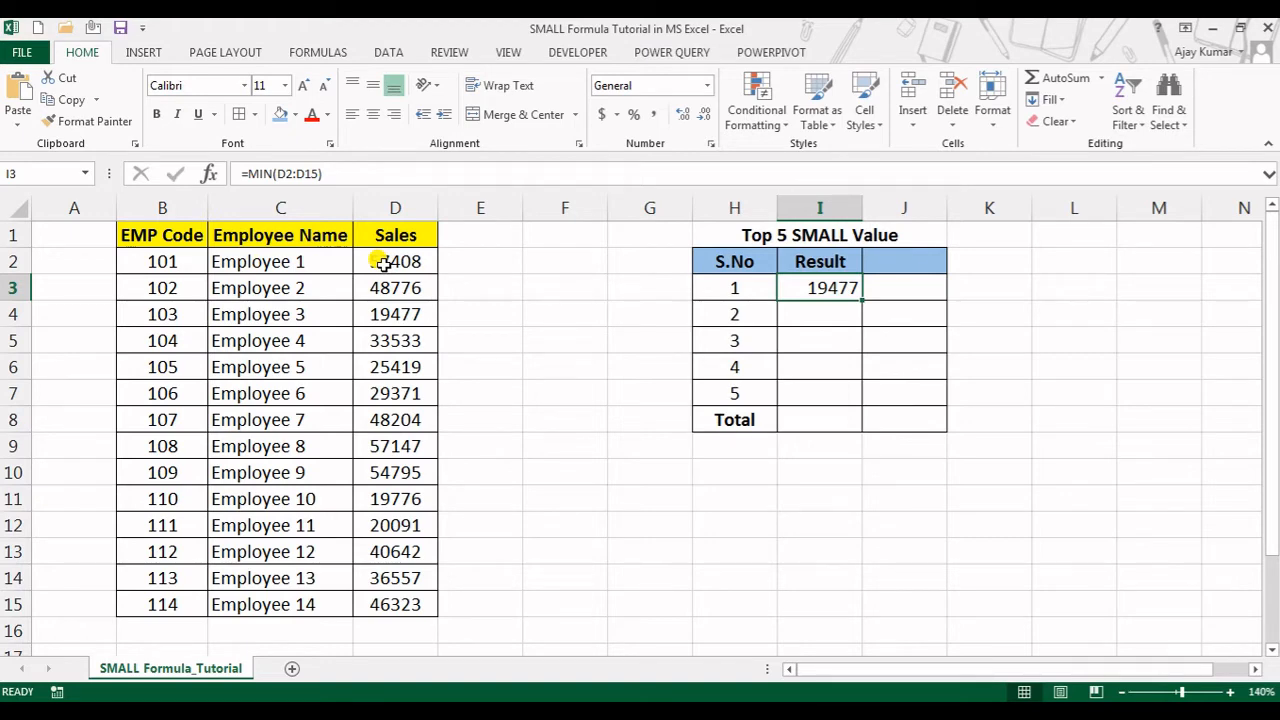
key(Delete)
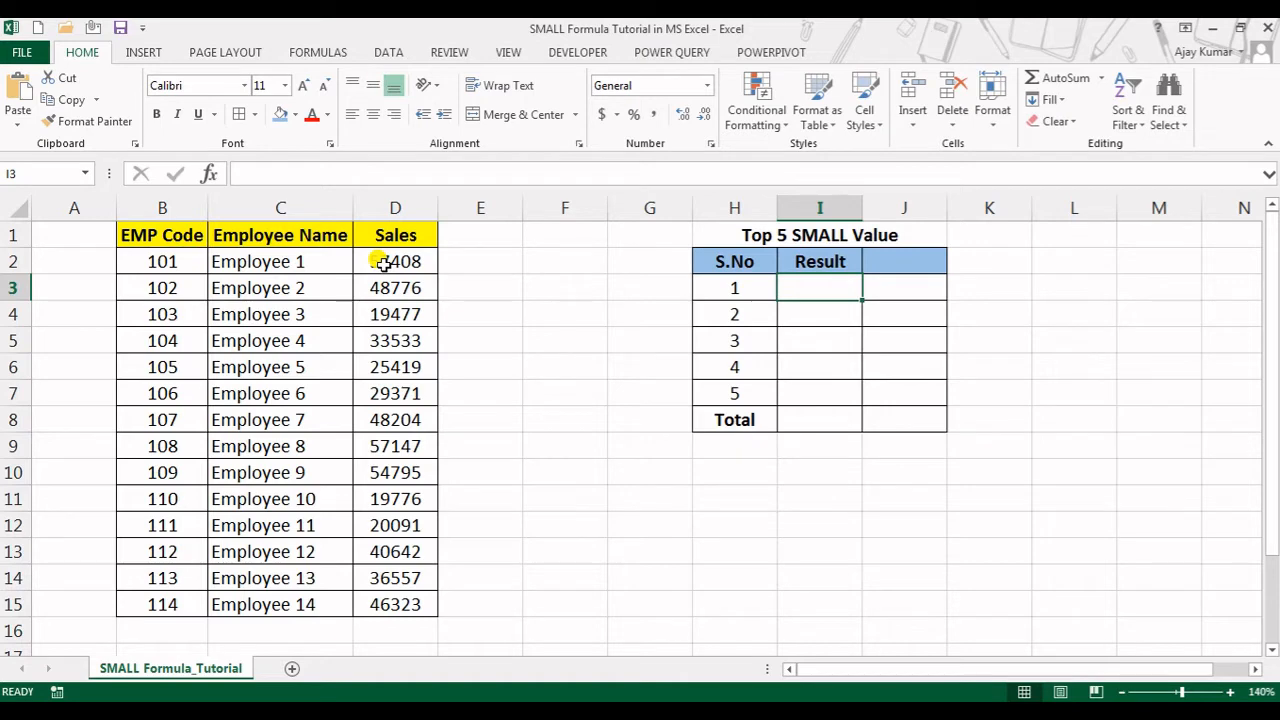
Enter =SMALL(D2:D15,1) in I3 to return the smallest Sales value
text(=)
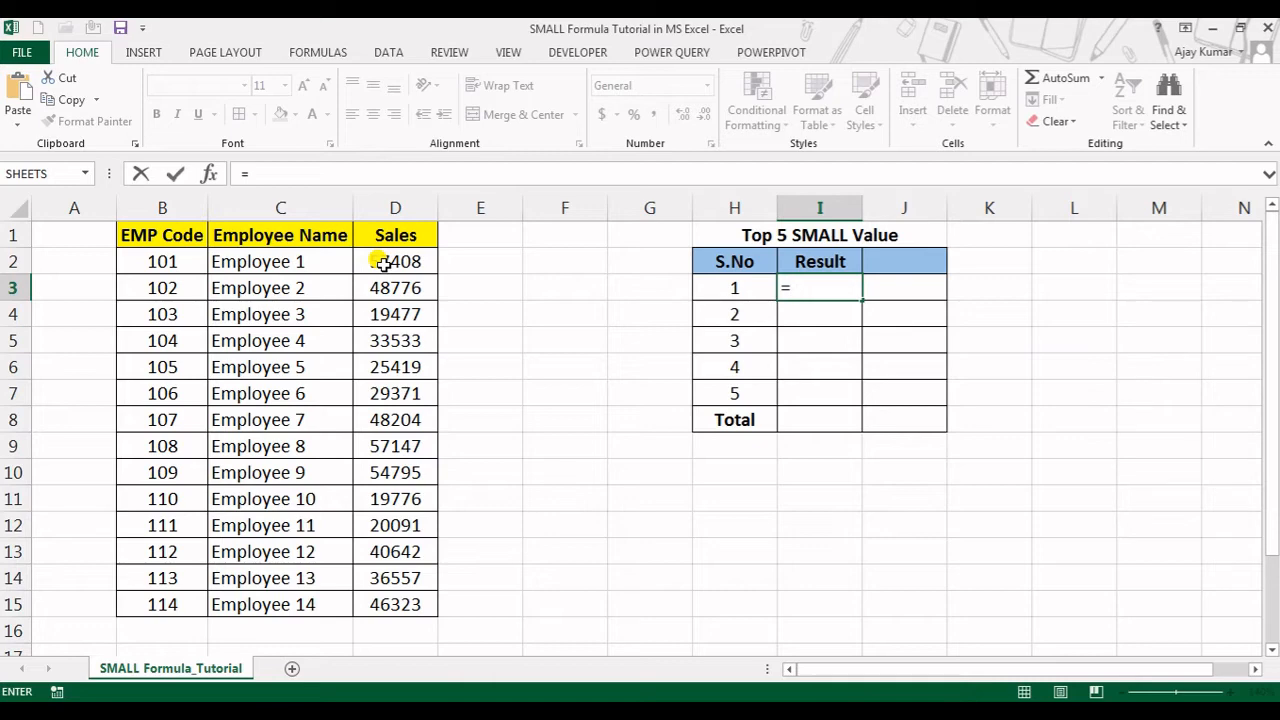
text(sma)
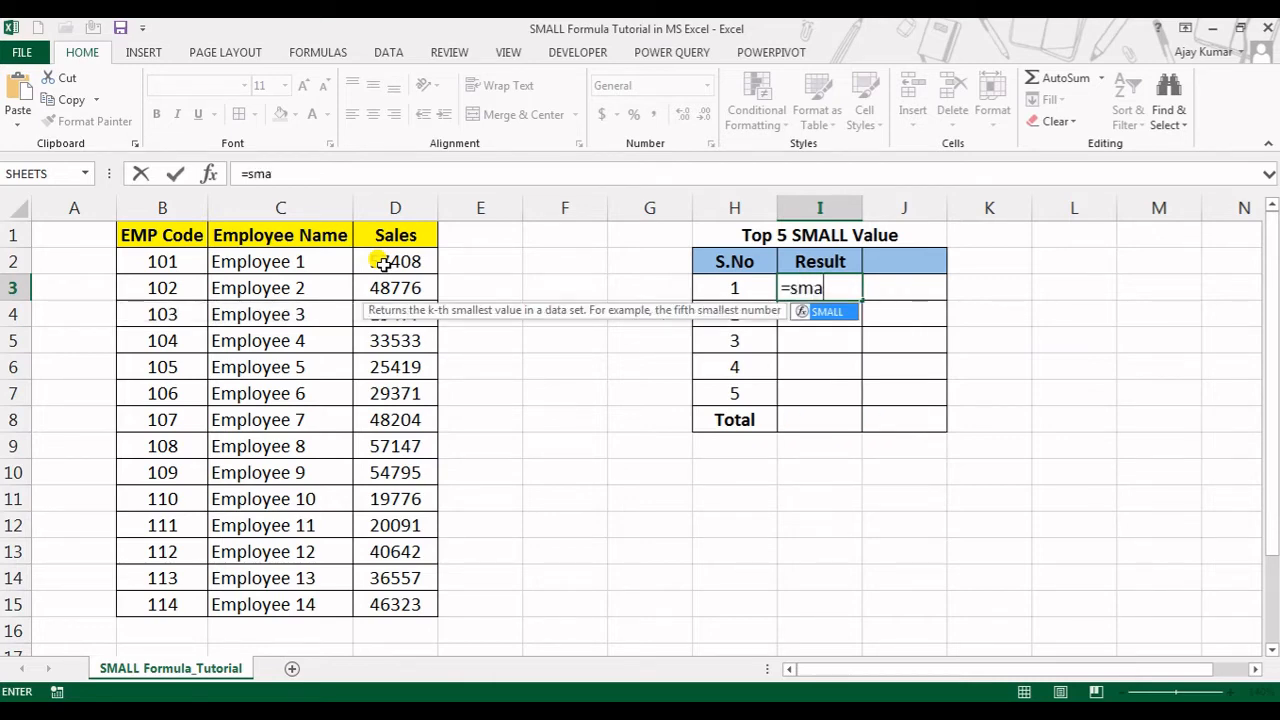
key(Tab)
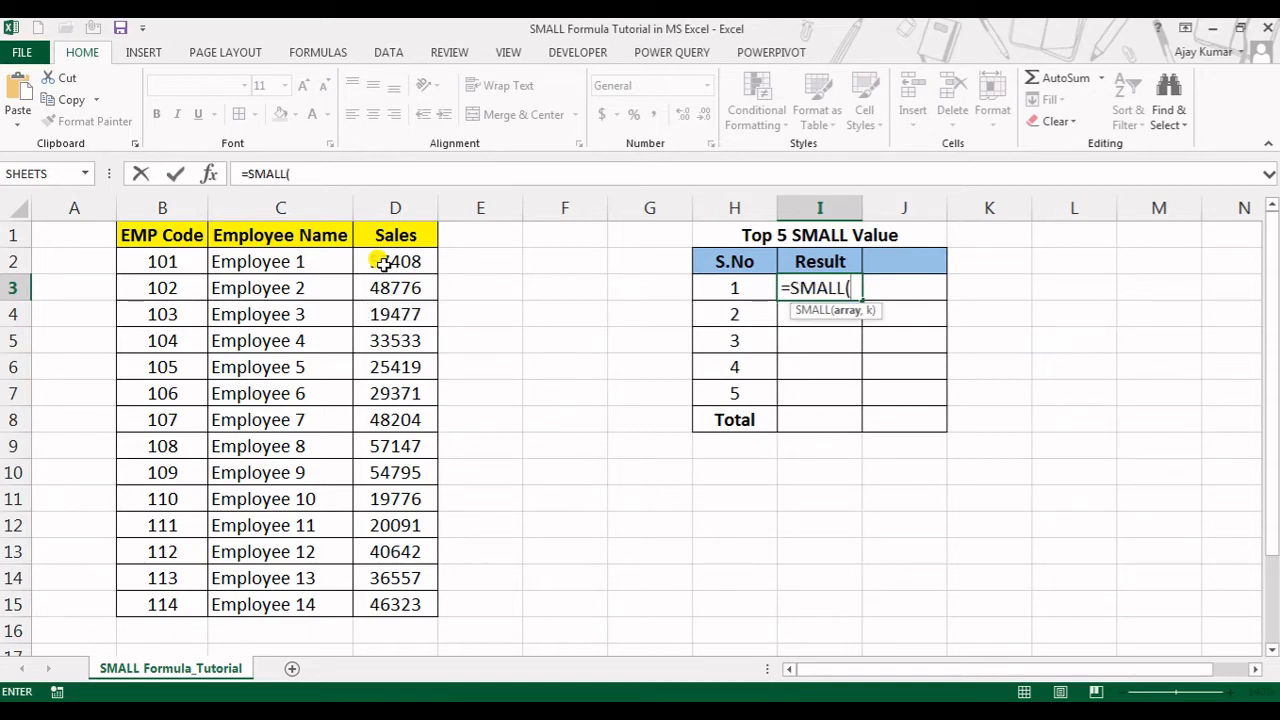
key(Left)
key(Left)
key(Left)
key(Left)
key(Left)
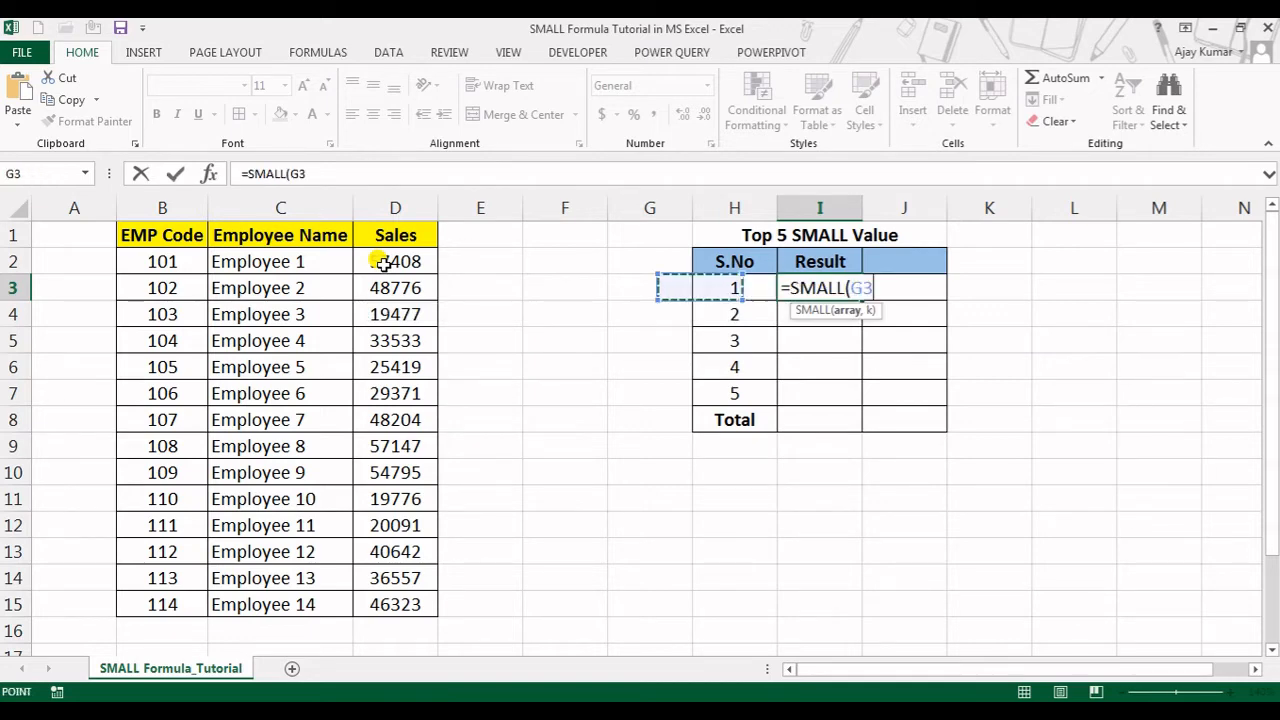
key(Up)
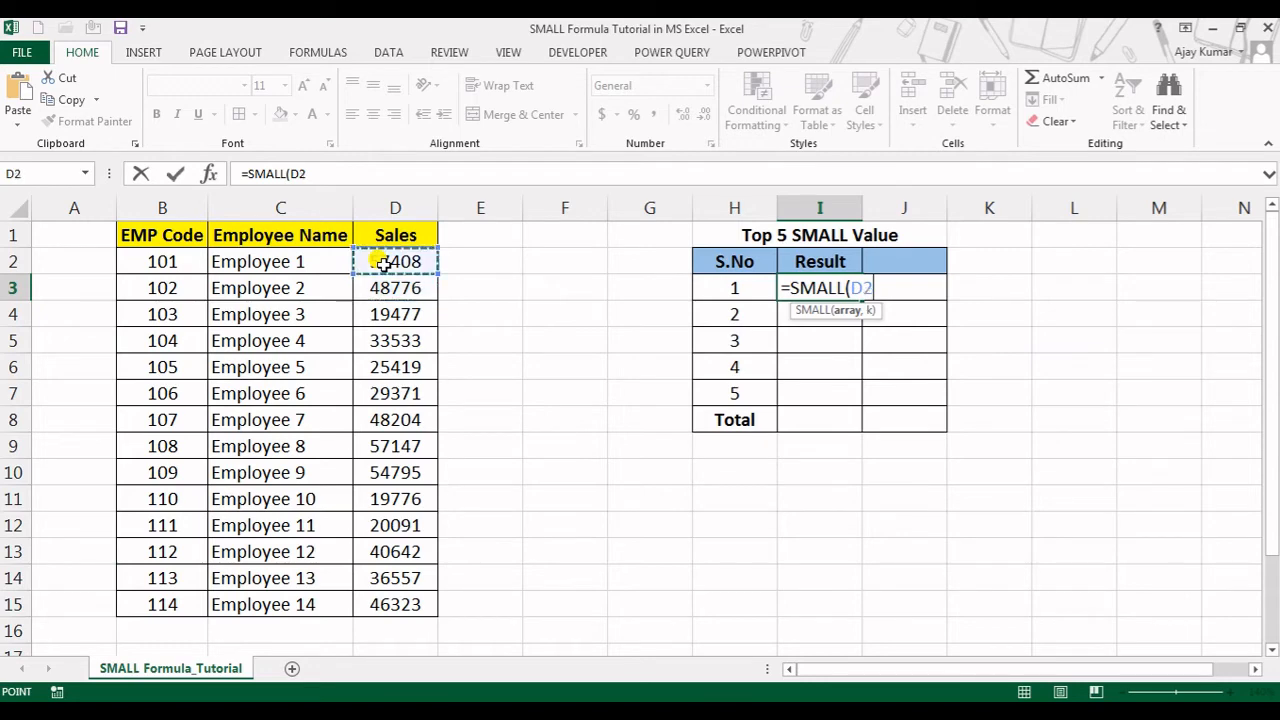
key(ctrl+shift+Down)
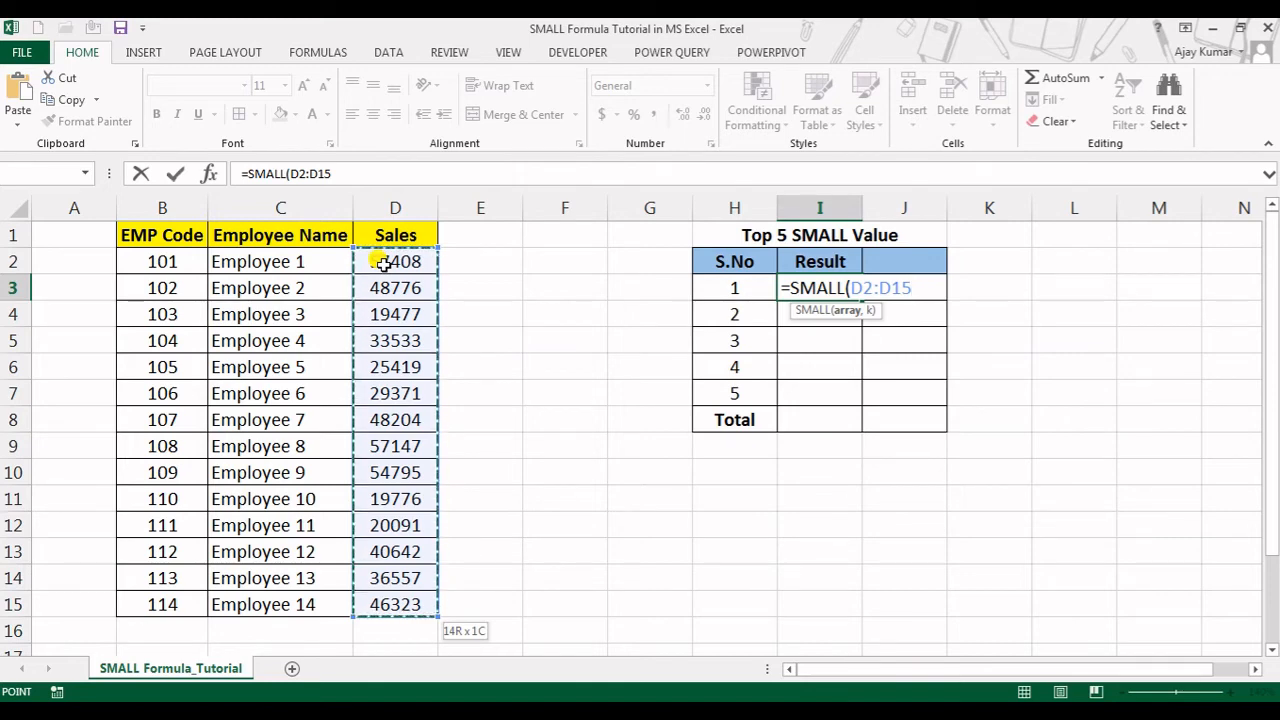
text(,)
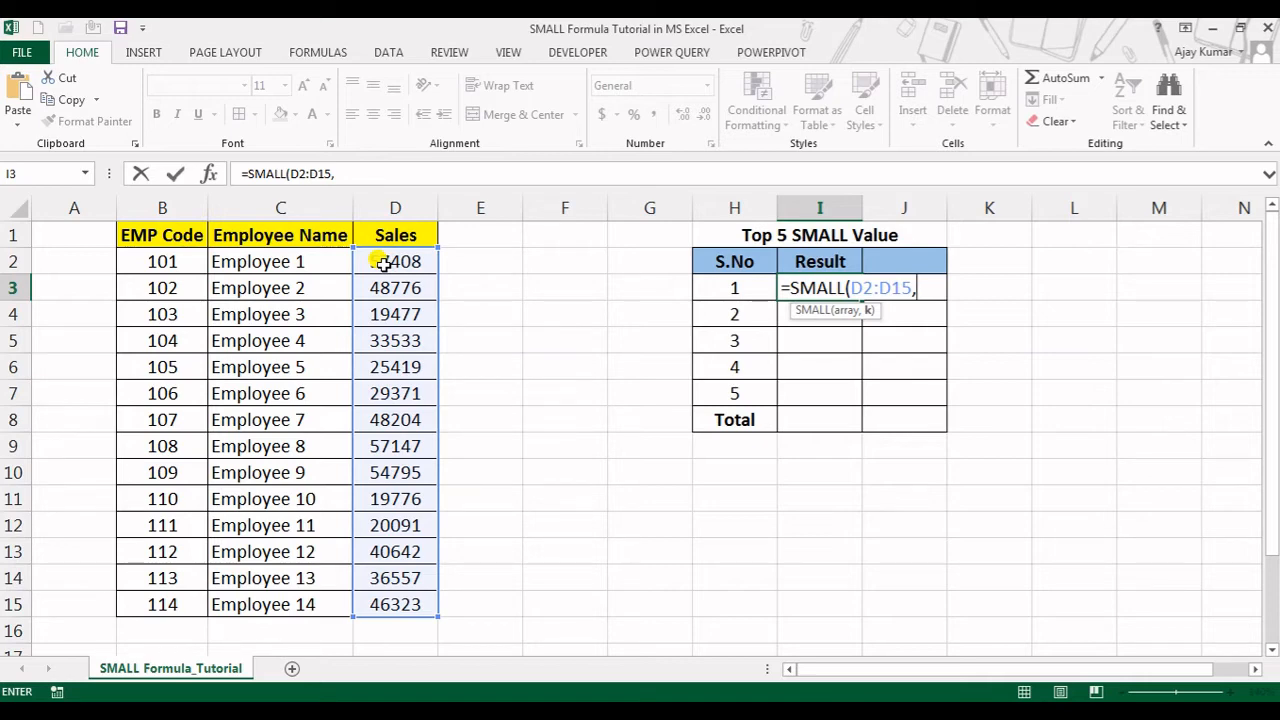
text(1))
key(ctrl+Return)
key(Return)
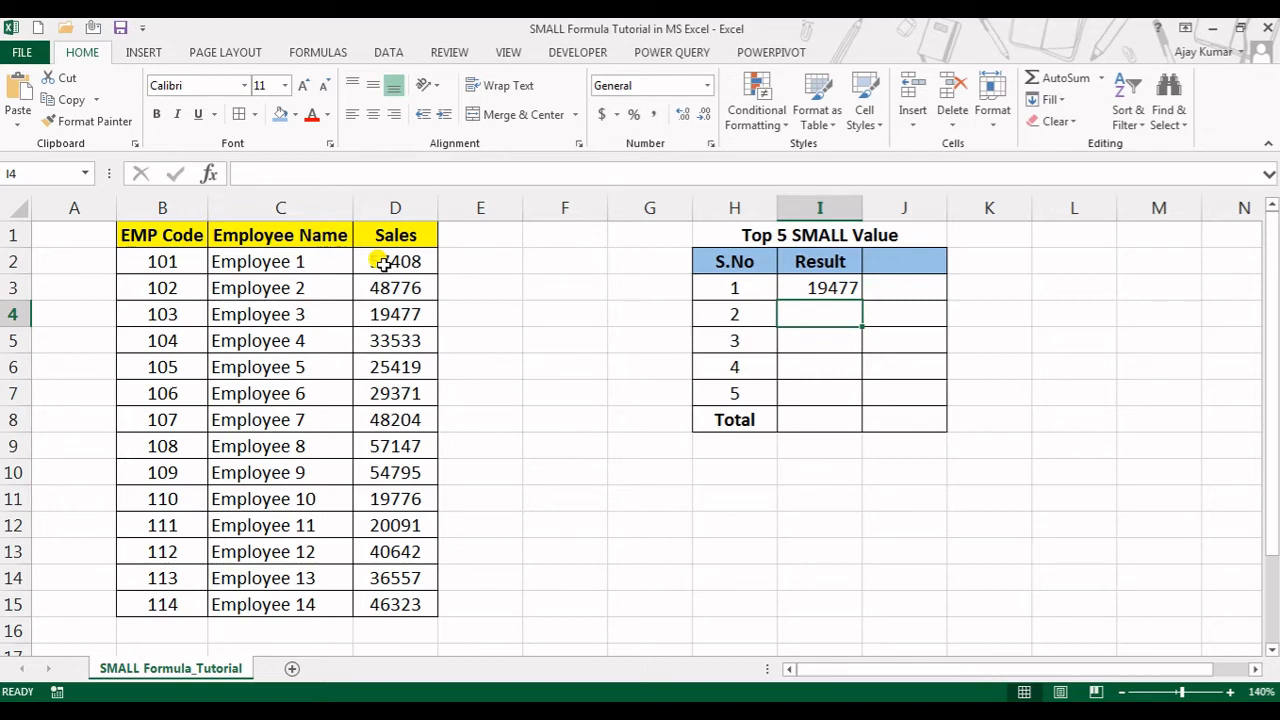
Enter =SMALL(D2:D15,2) in I4 to return the second-smallest Sales value
text(=sma)
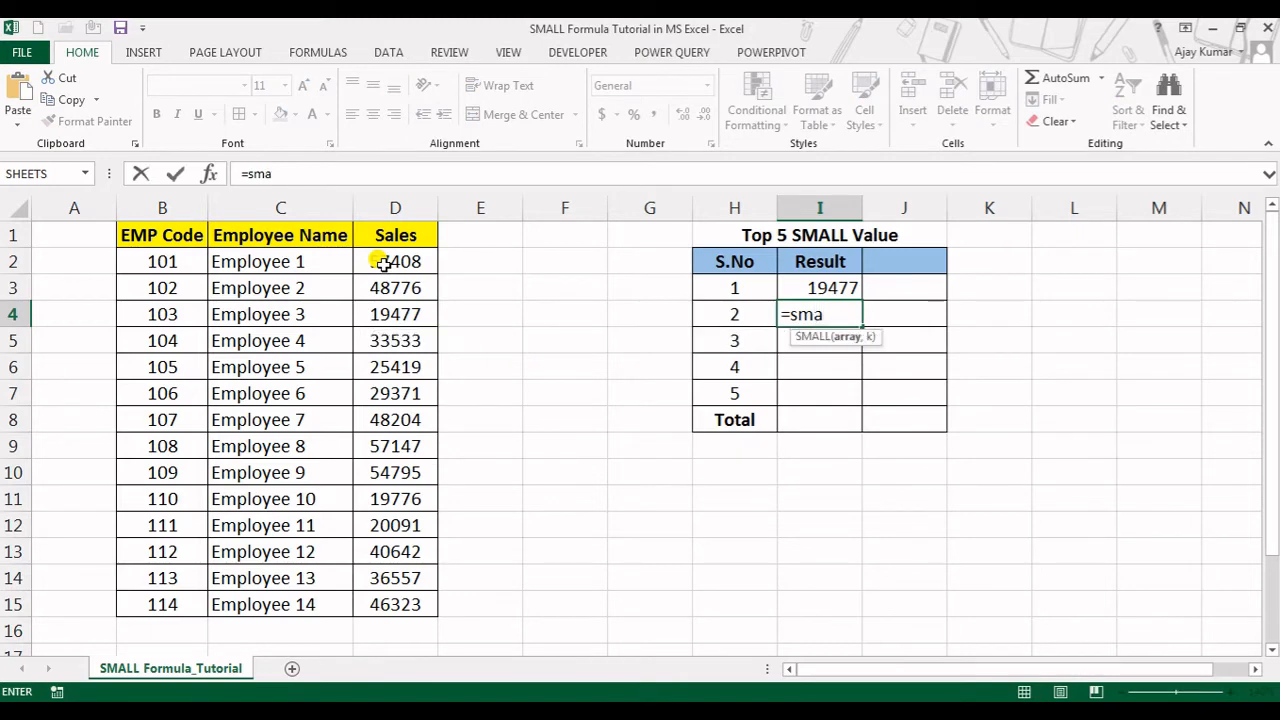
key(Tab)
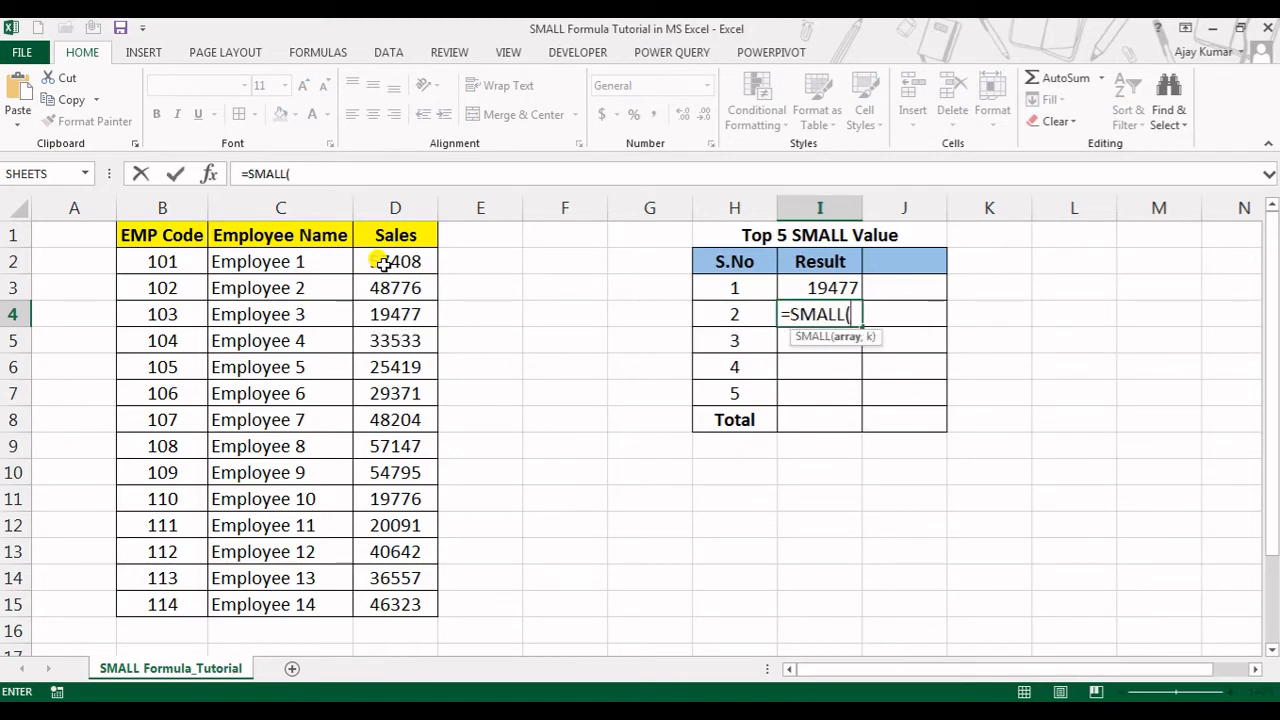
key(Left)
key(Left)
key(Left)
key(Left)
key(Left)
key(Left)
key(Up)
key(Up)
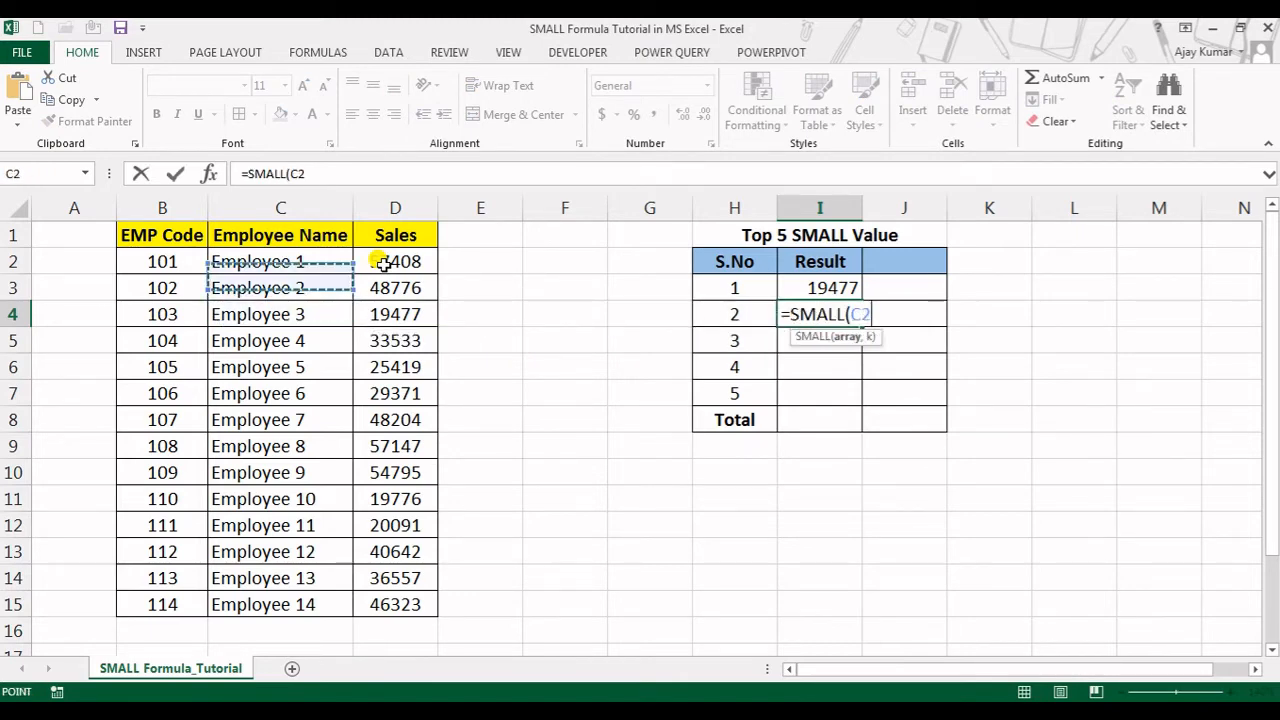
key(Right)
key(ctrl+shift+Down)
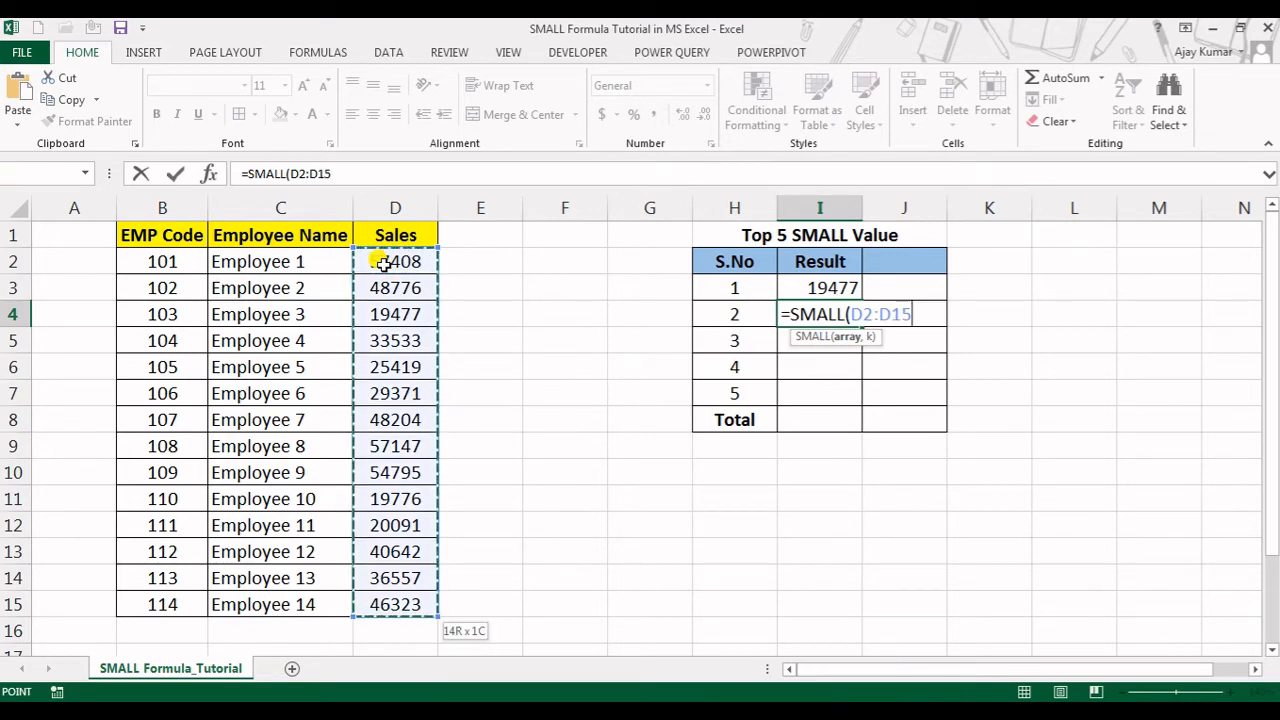
text(,2)
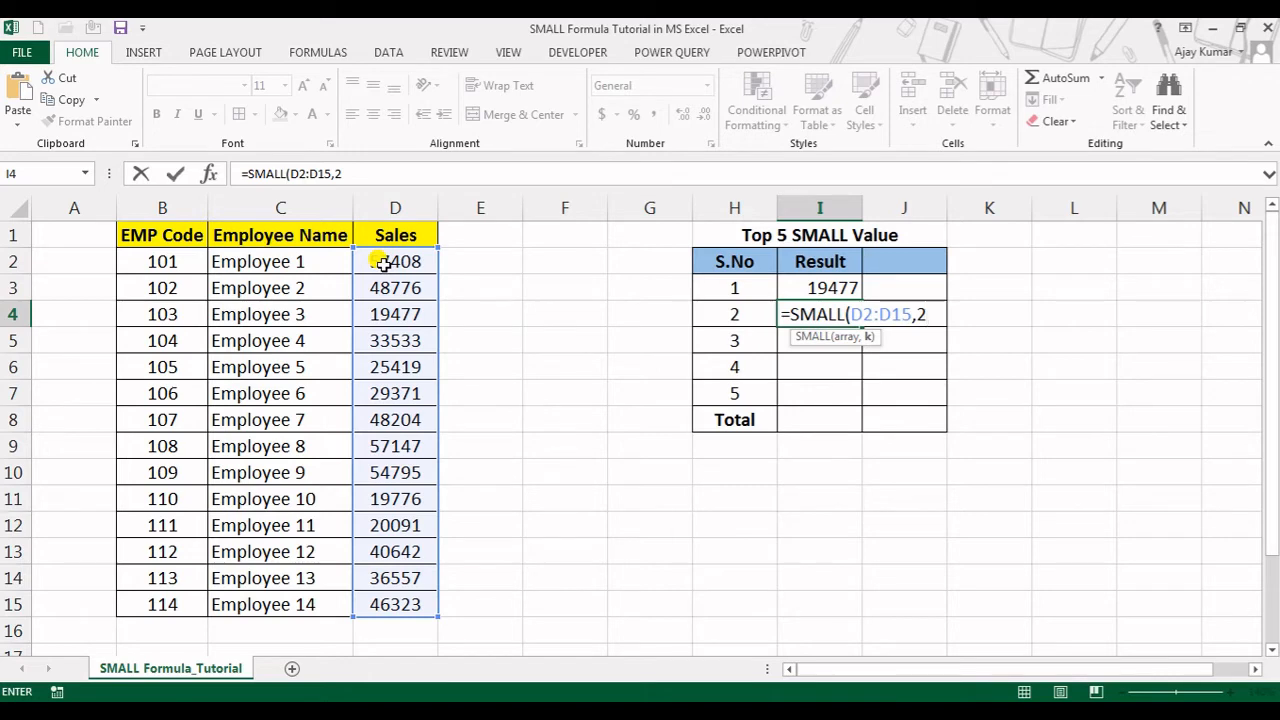
text())
key(Return)
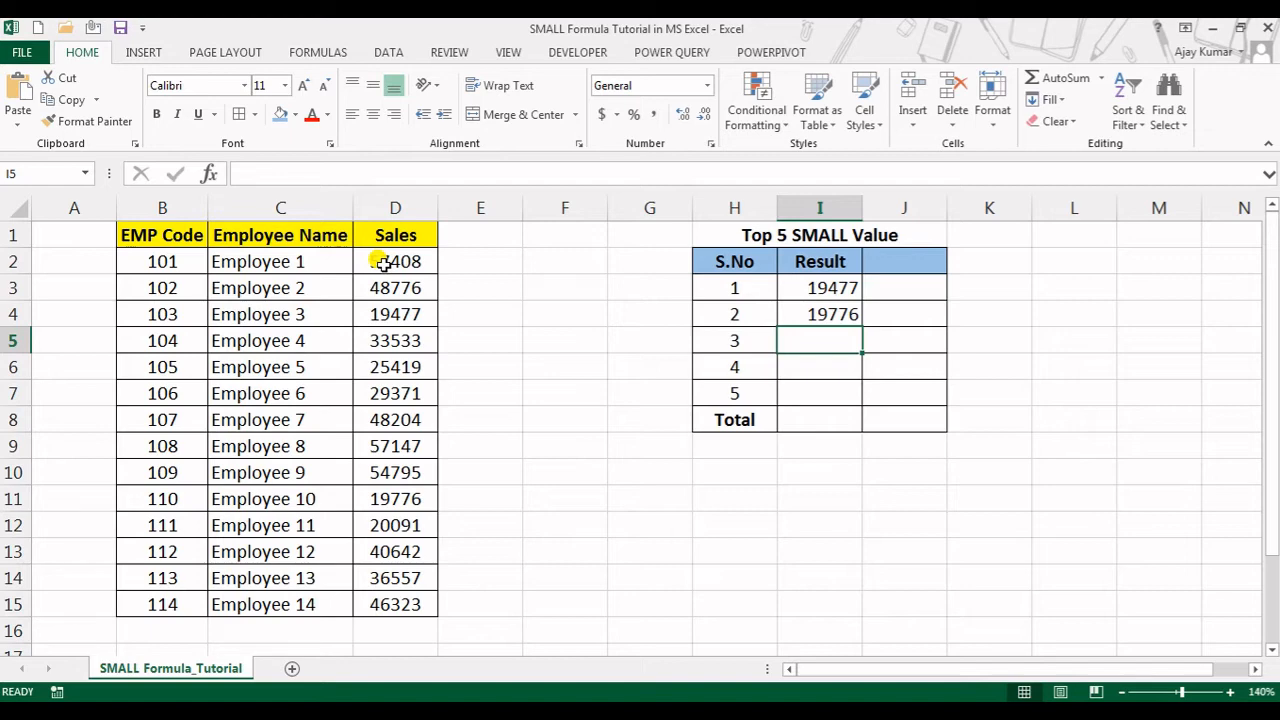
Review the two SMALL formulas in the Result column and clear them from I3:I4
key(Up)
key(Up)
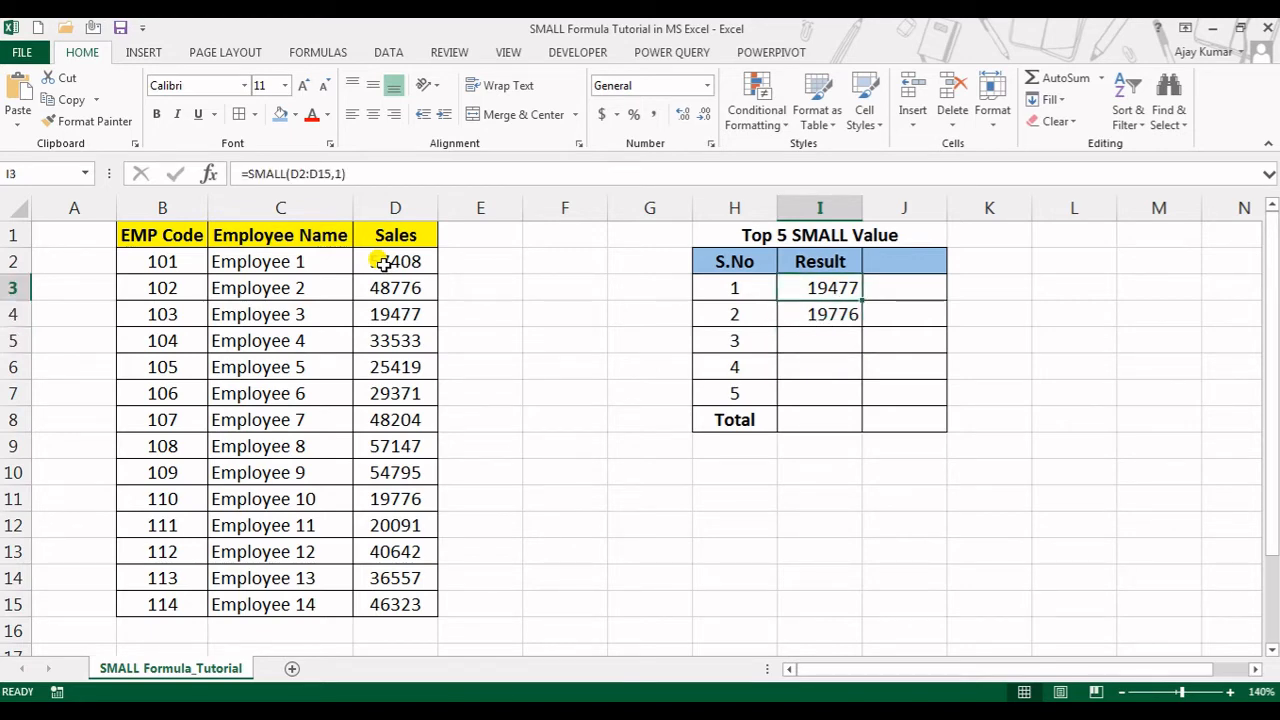
key(Down)
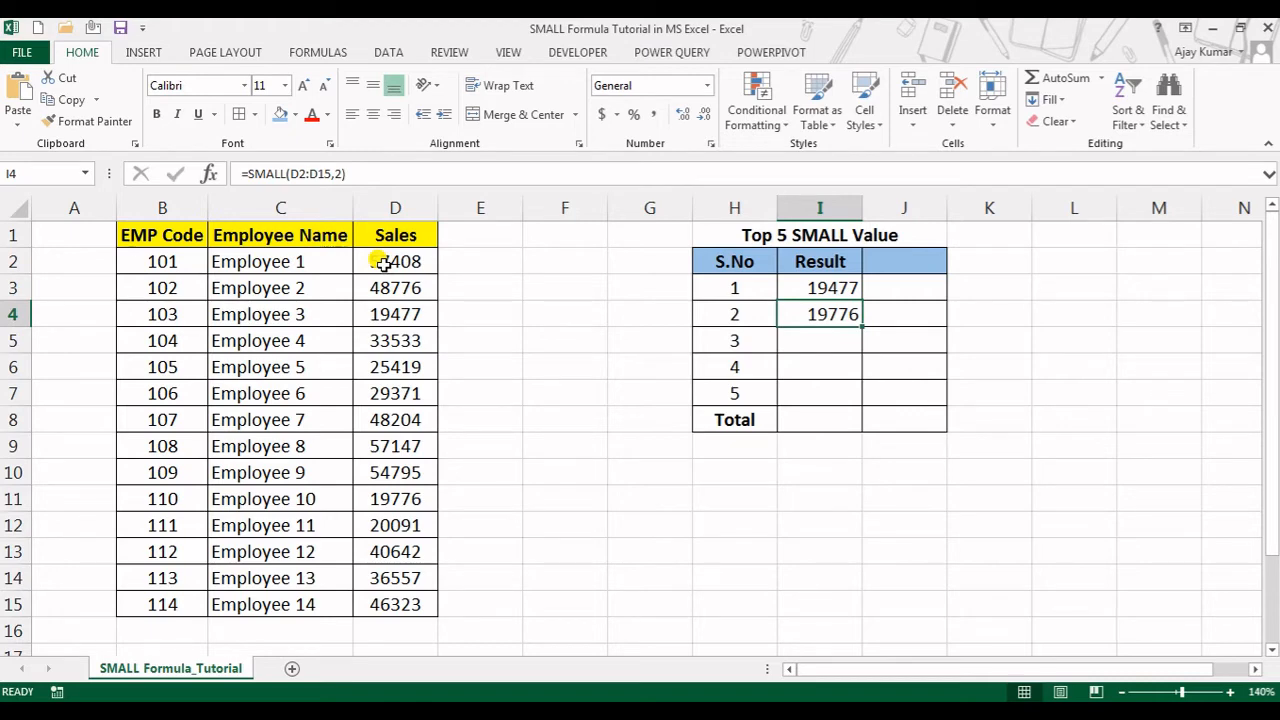
key(Down)
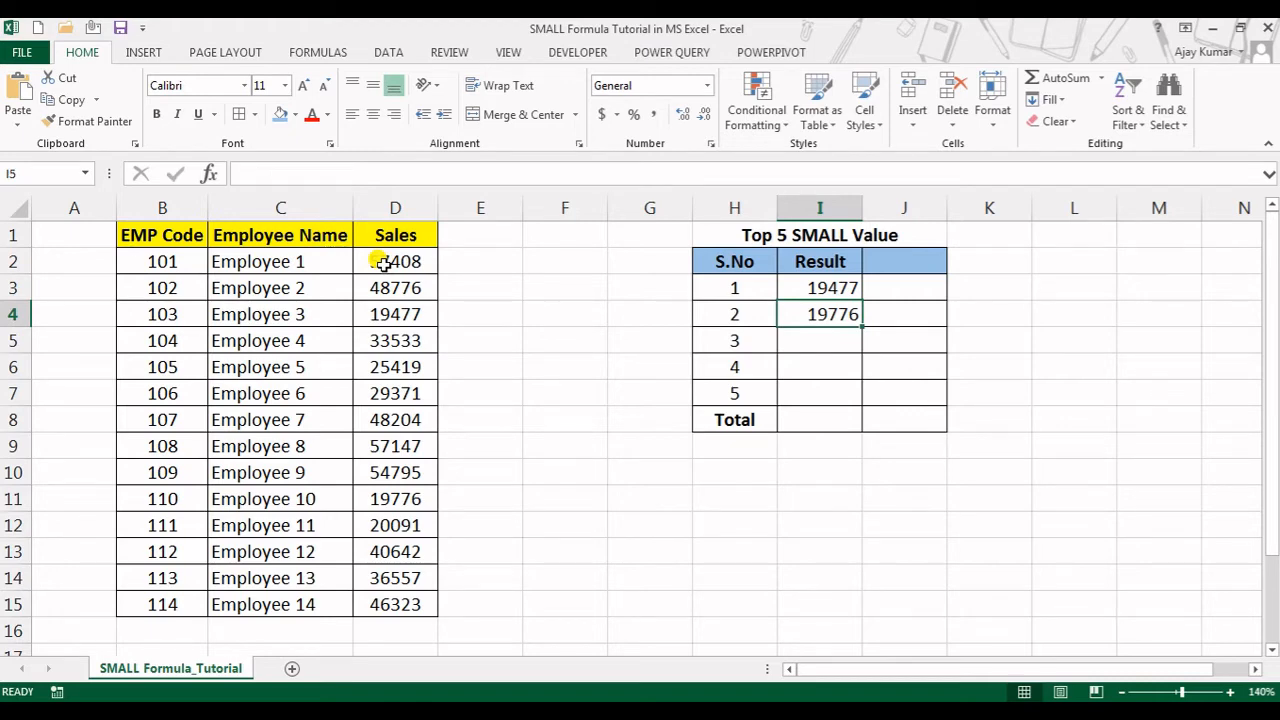
key(Down)
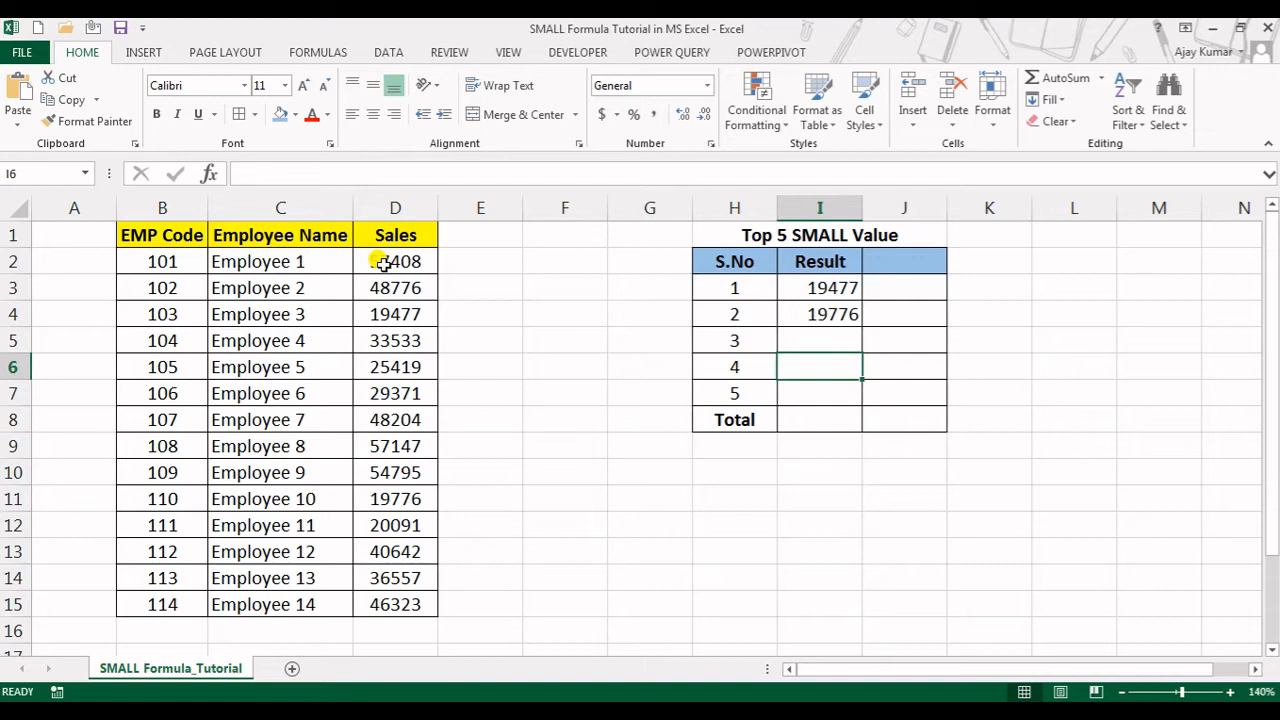
key(Up)
key(Up)
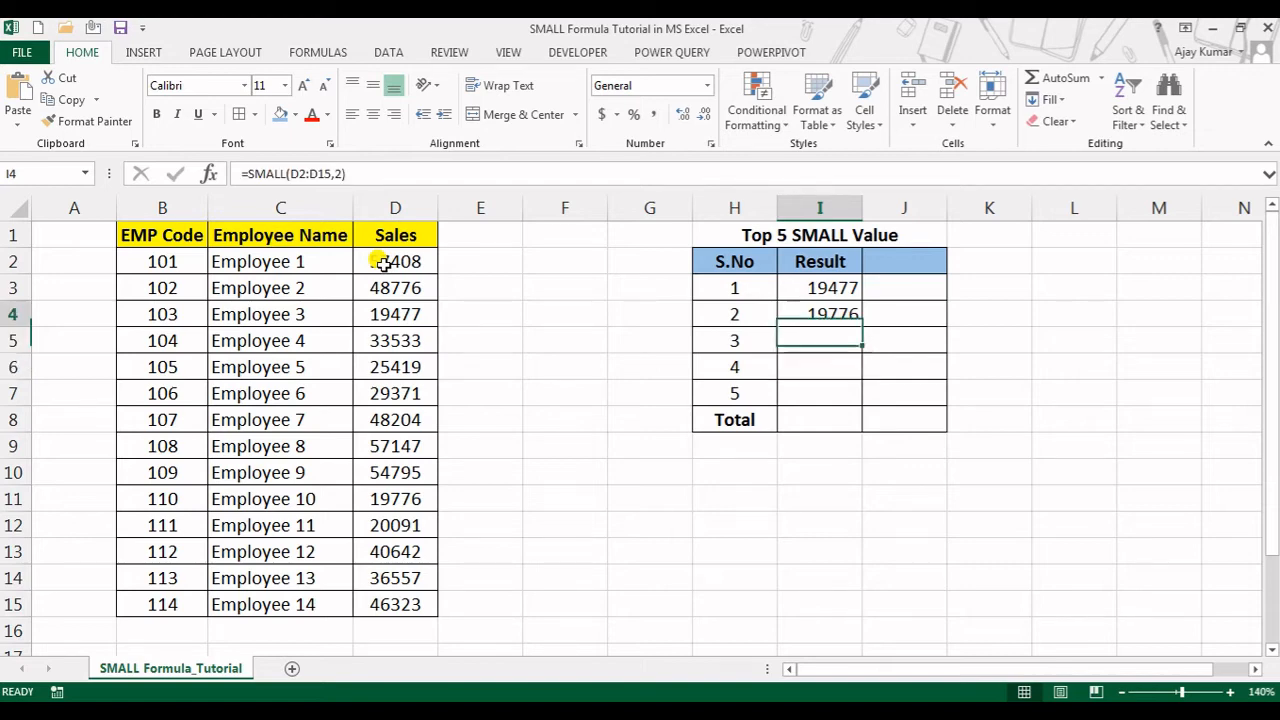
key(Up)
key(shift+Down)
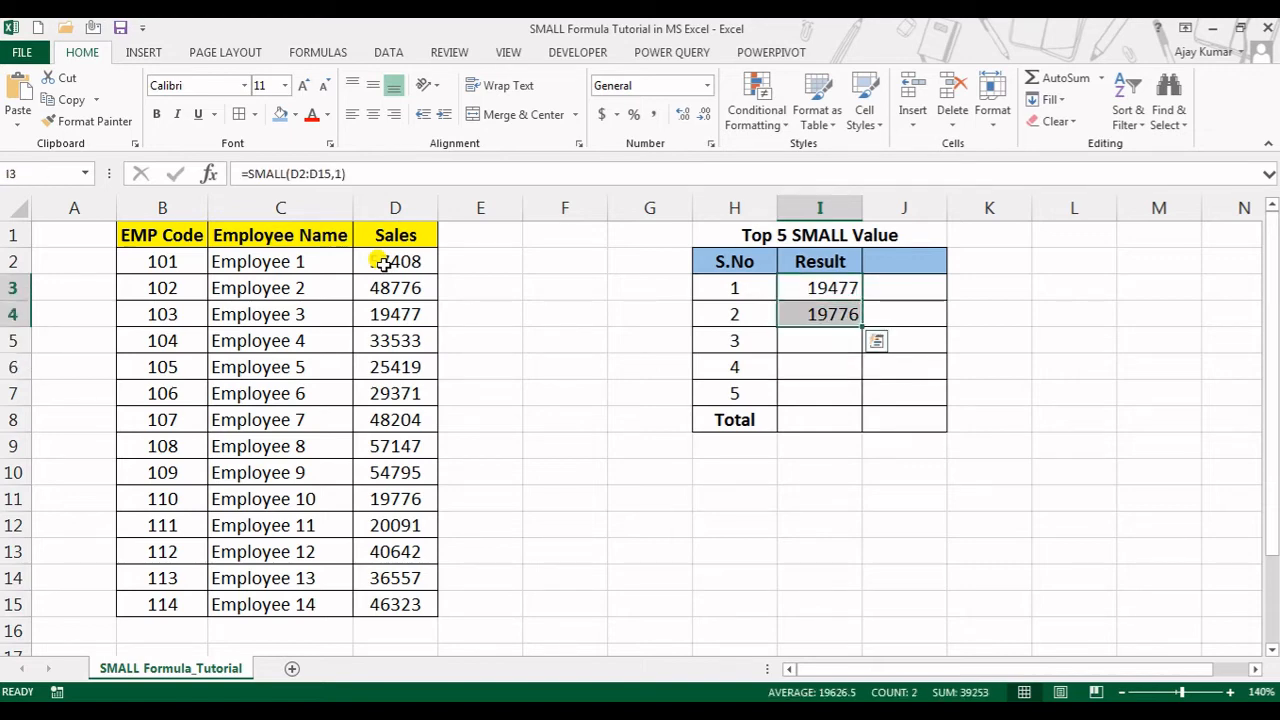
key(Delete)
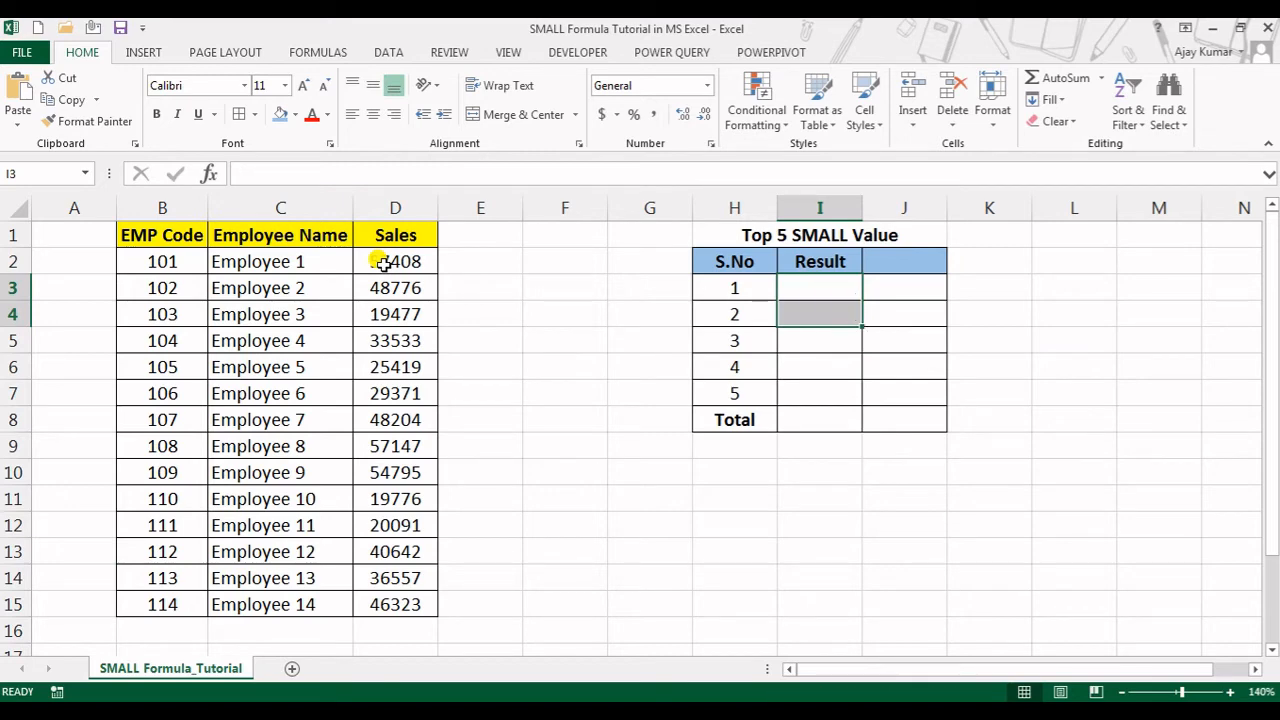
Review the serial numbers in the S.No column that can supply the k argument for SMALL
key(Down)
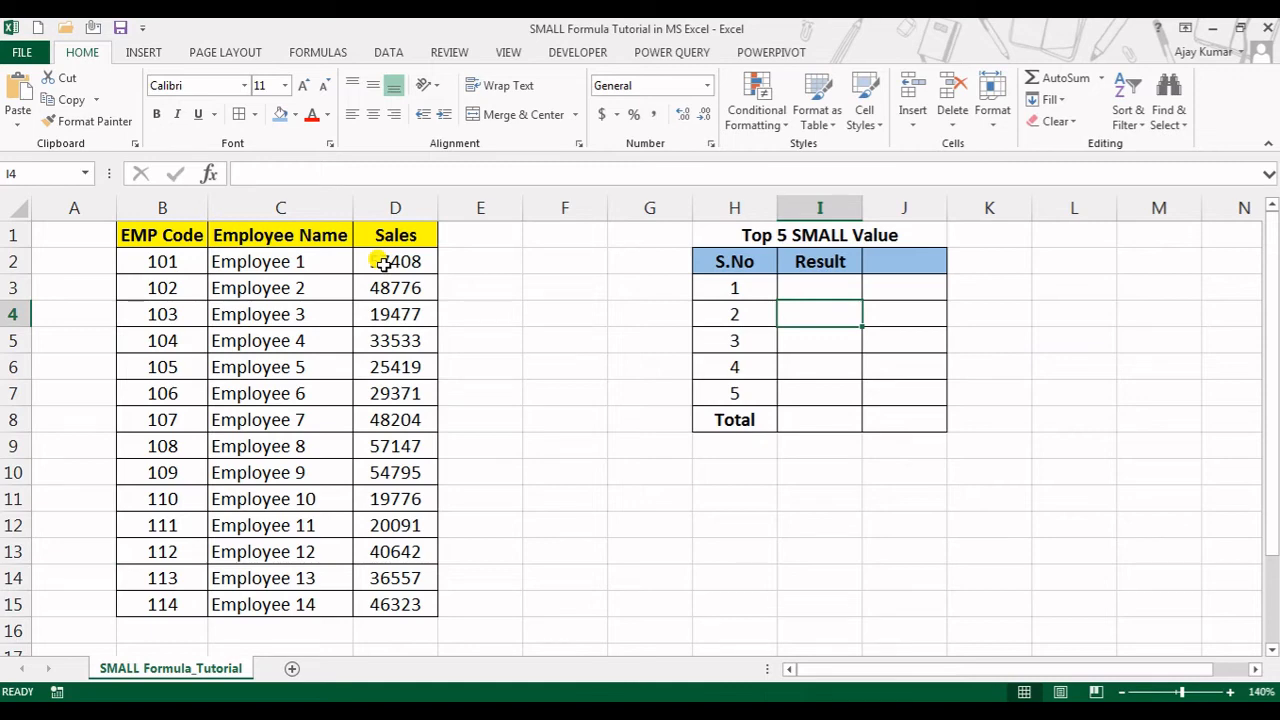
key(Left)
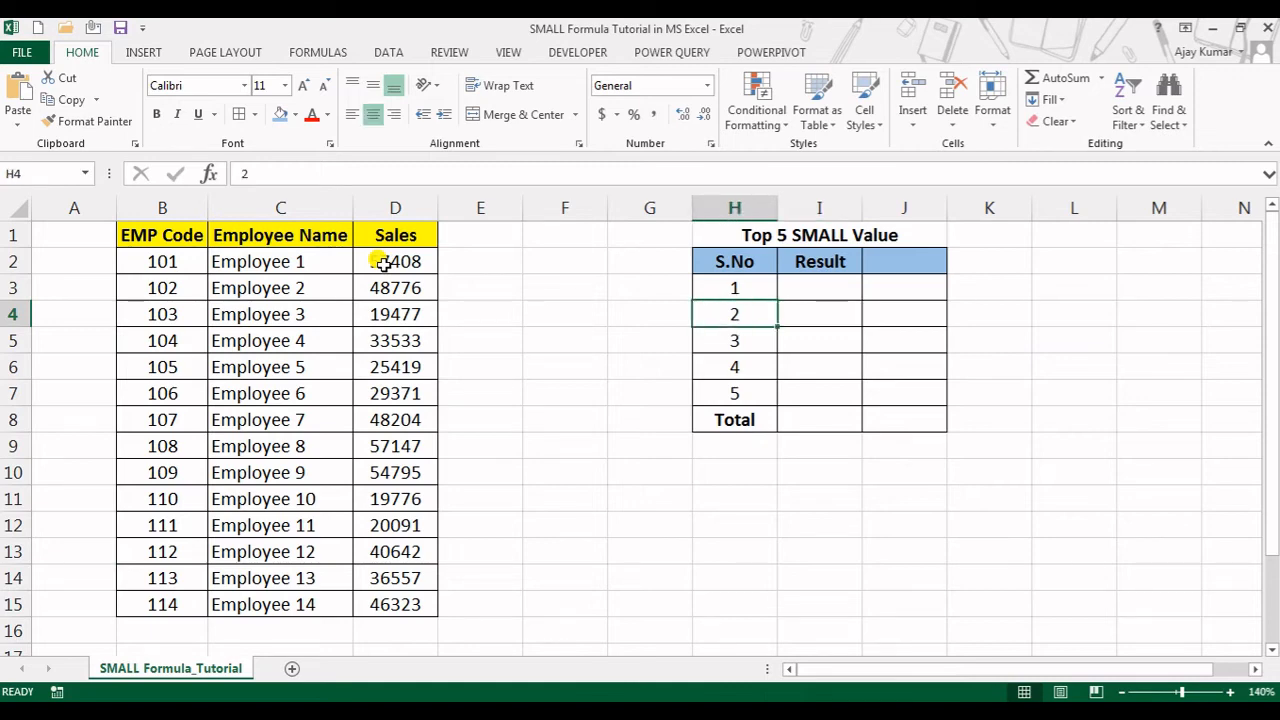
key(Up)
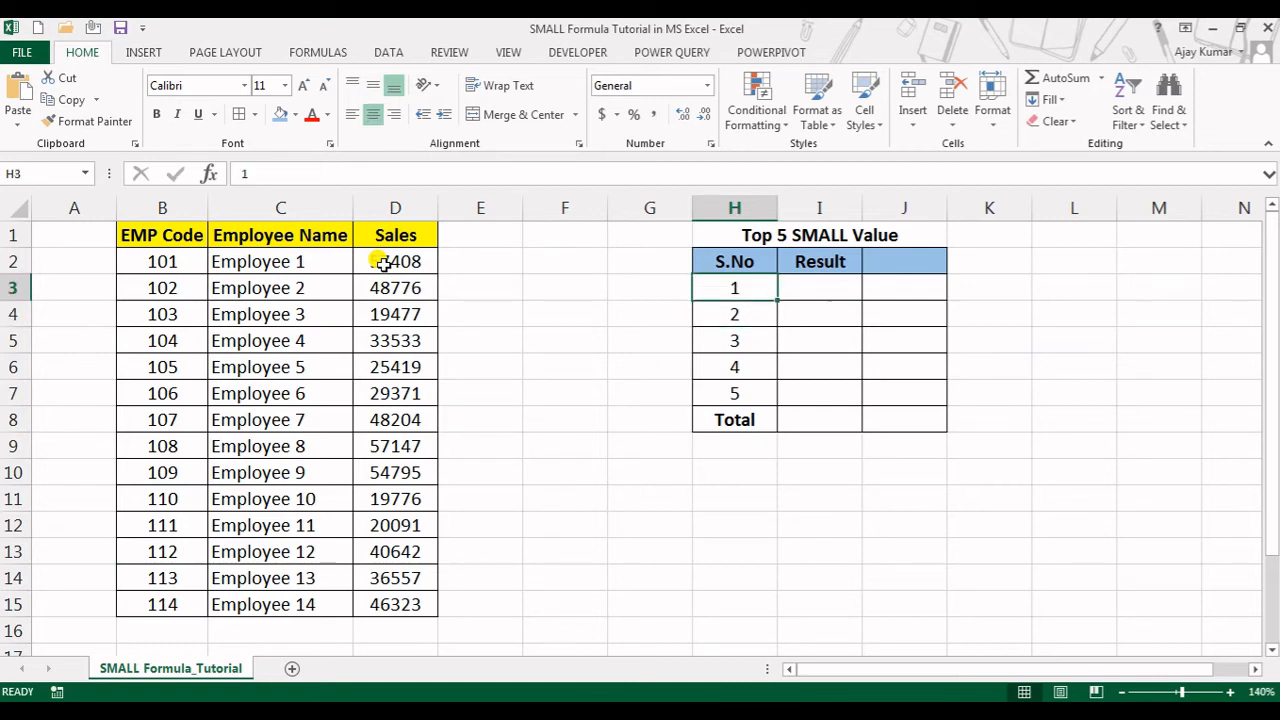
key(Down)
key(Down)
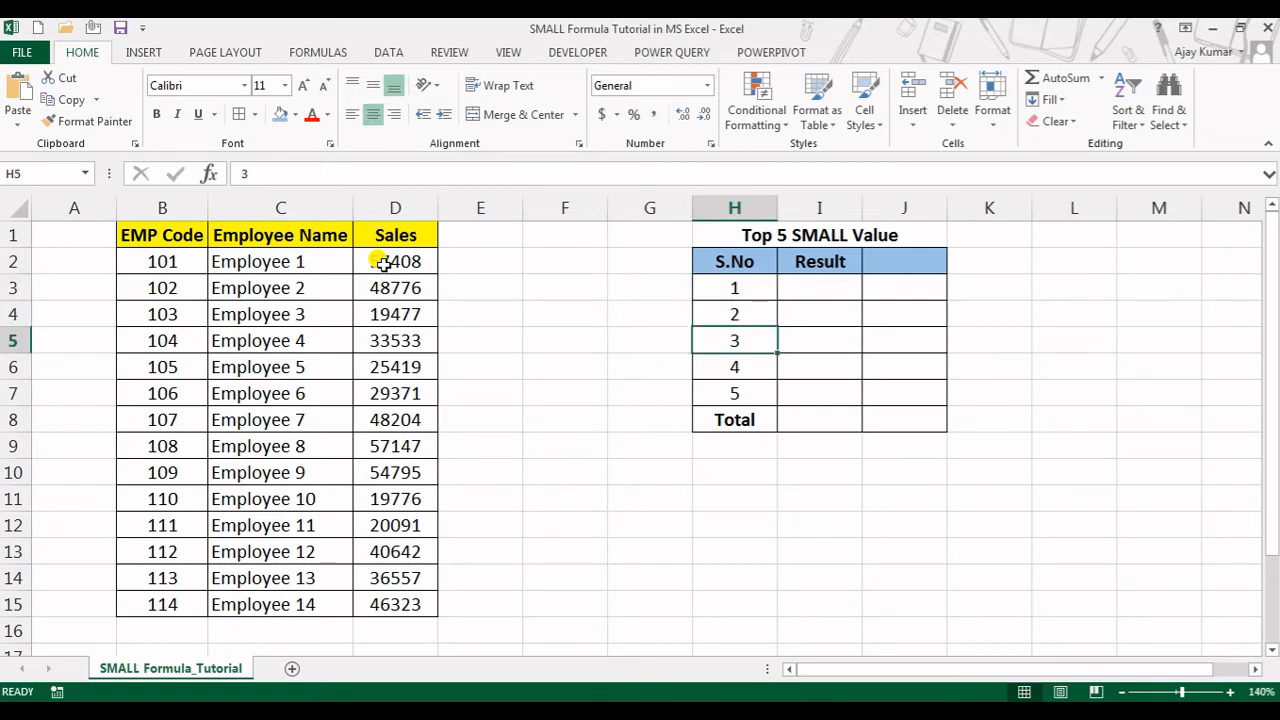
key(Up)
key(Up)
Start a SMALL formula in I3 with the Sales range D2:D15 as its array argument
key(Right)
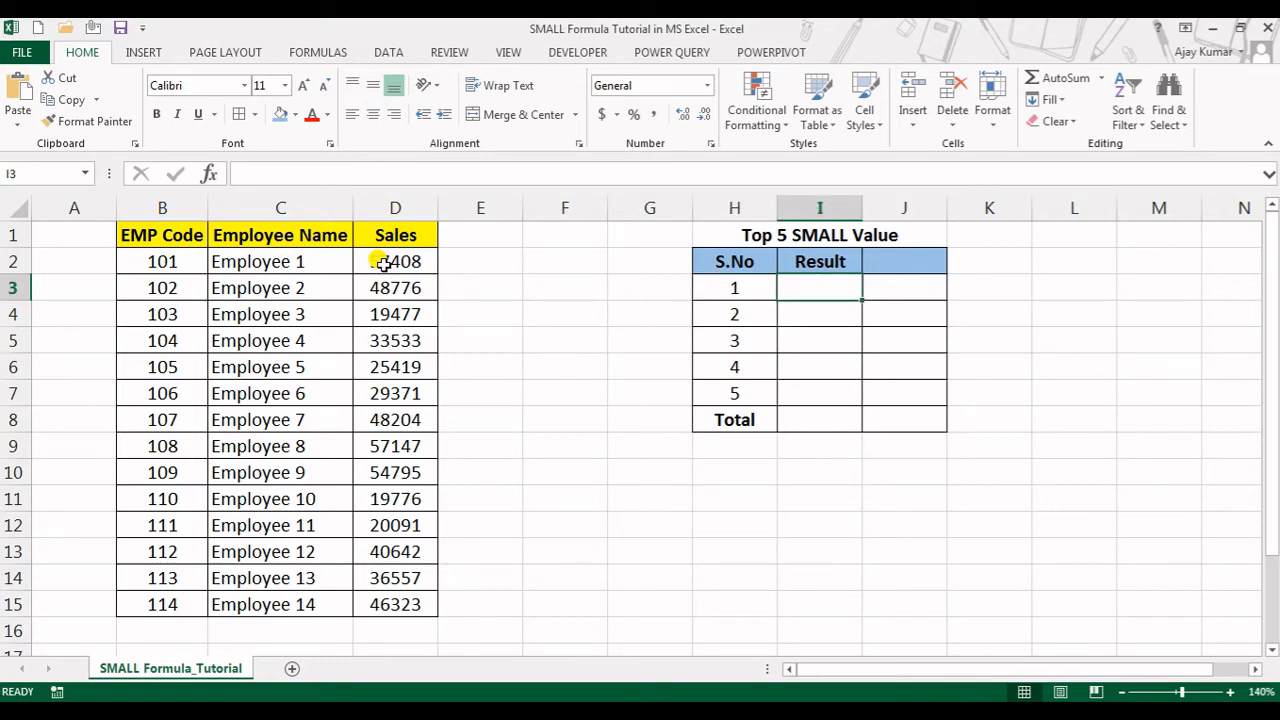
text(=sma)
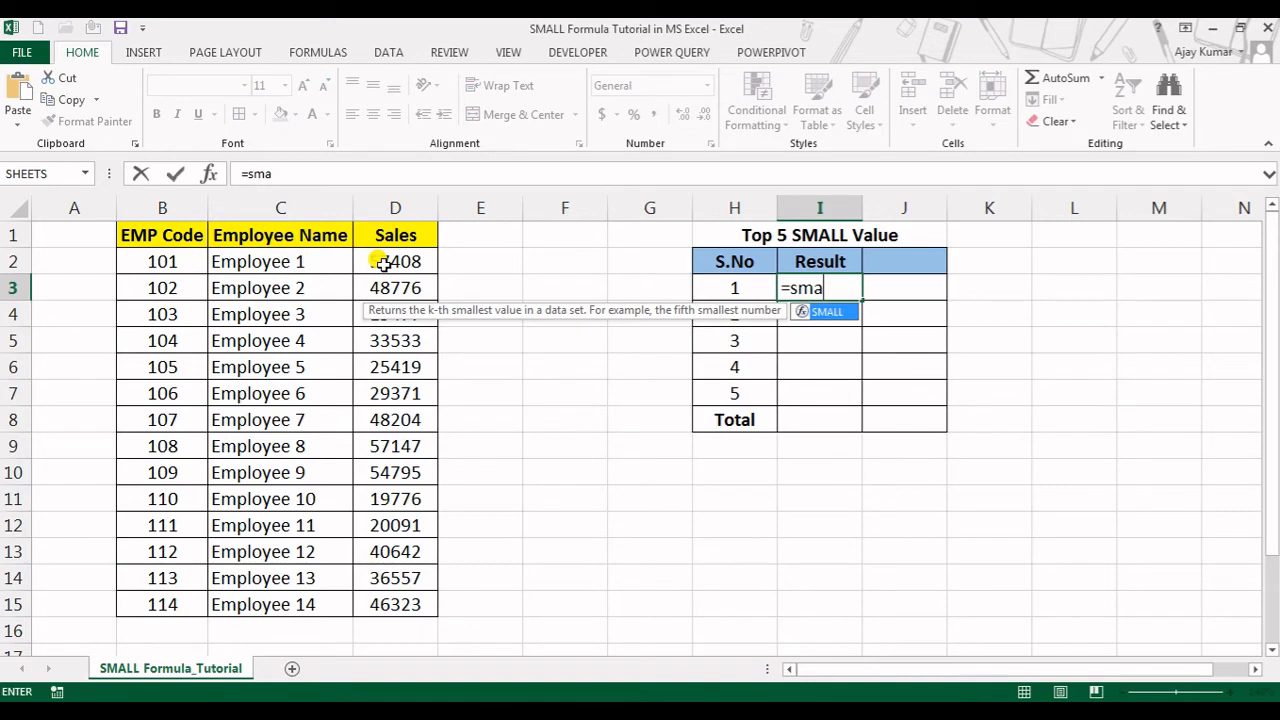
key(Tab)
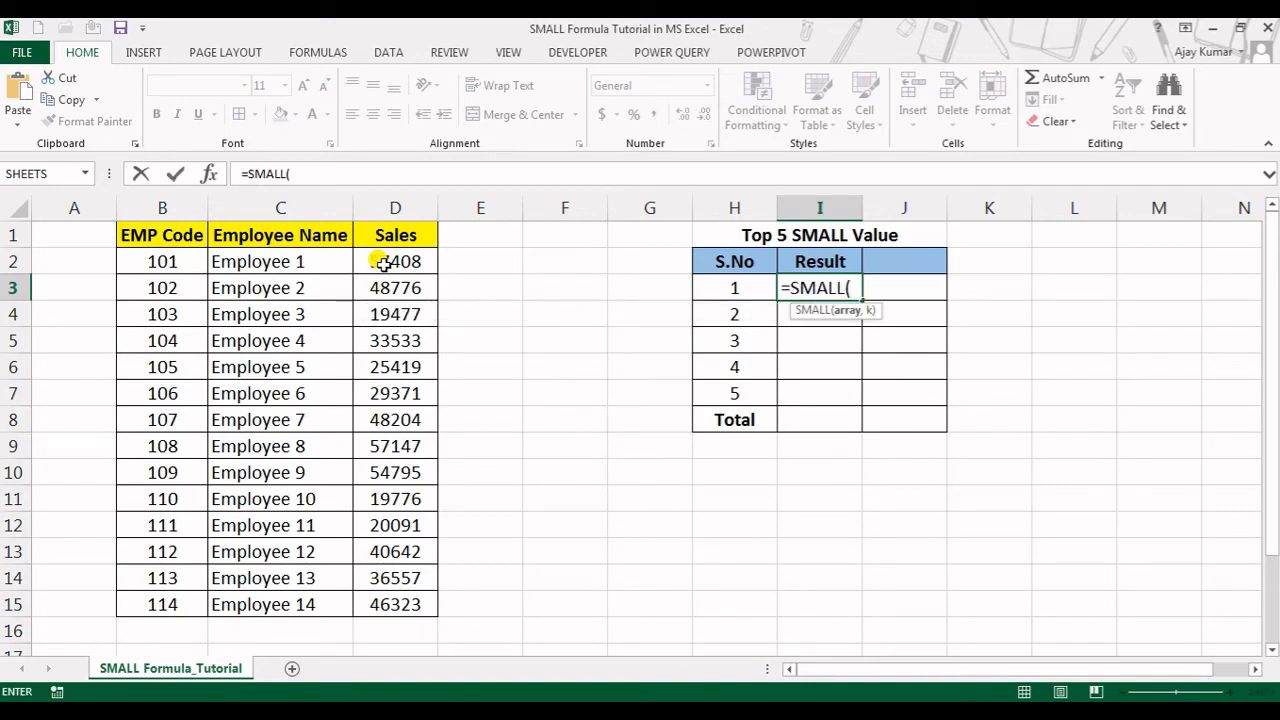
key(Left)
key(Left)
key(Left)
key(Left)
key(Left)
key(Left)
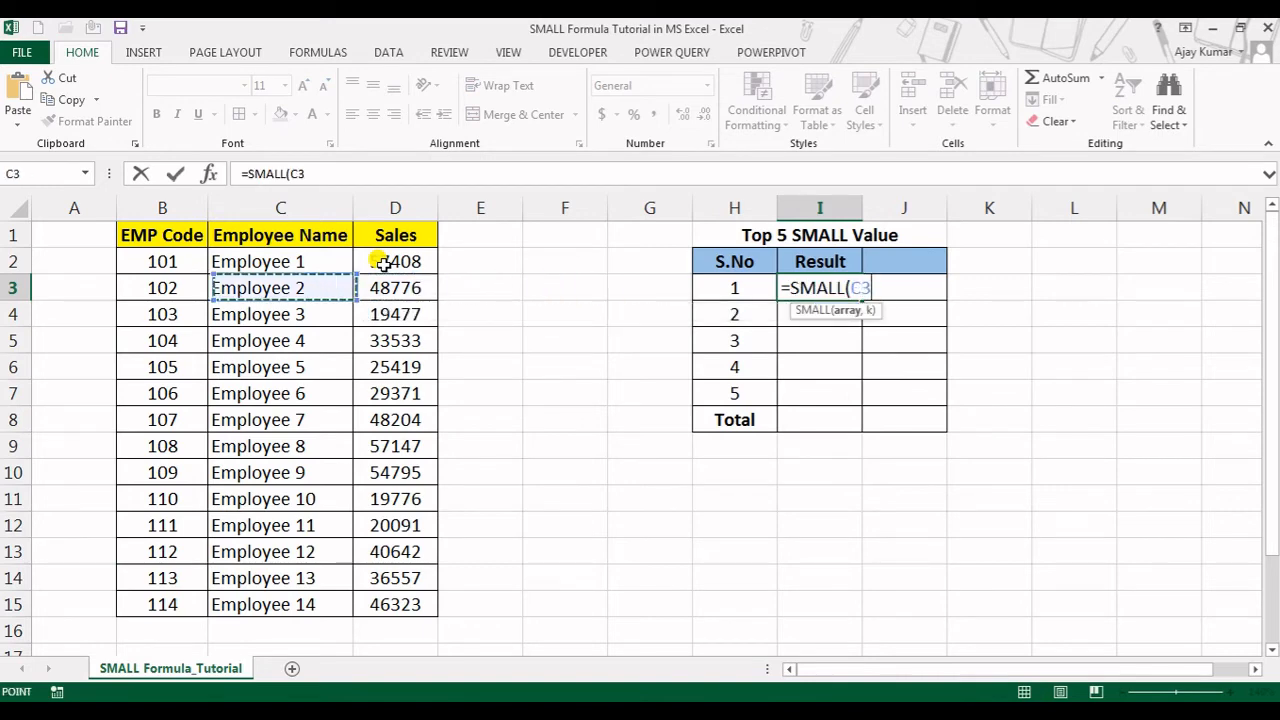
key(Up)
key(Right)
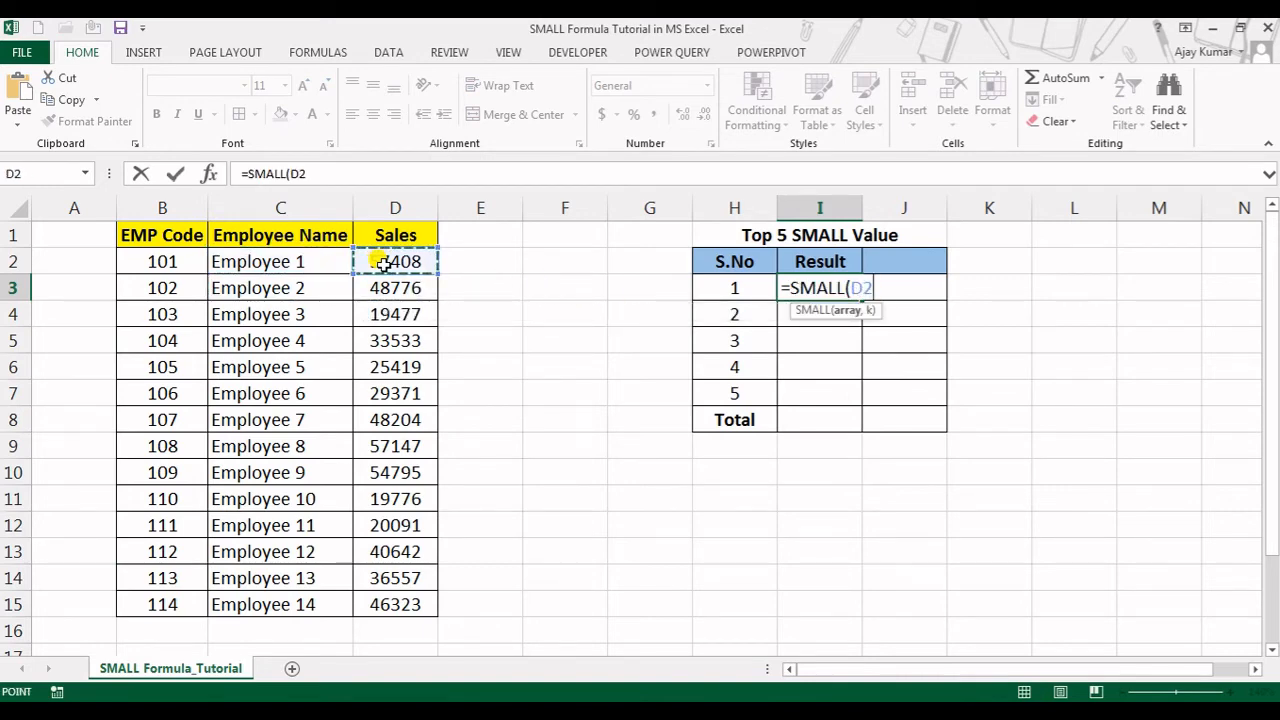
key(ctrl+shift+Down)
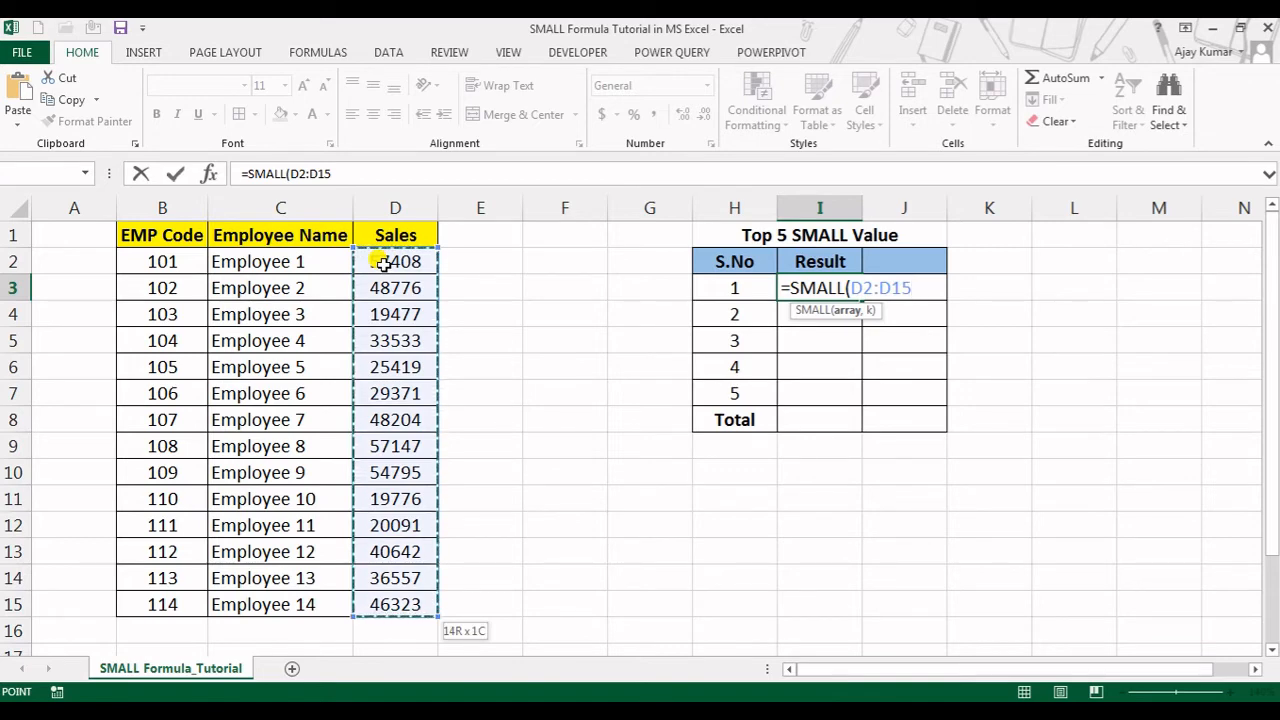
text(,)
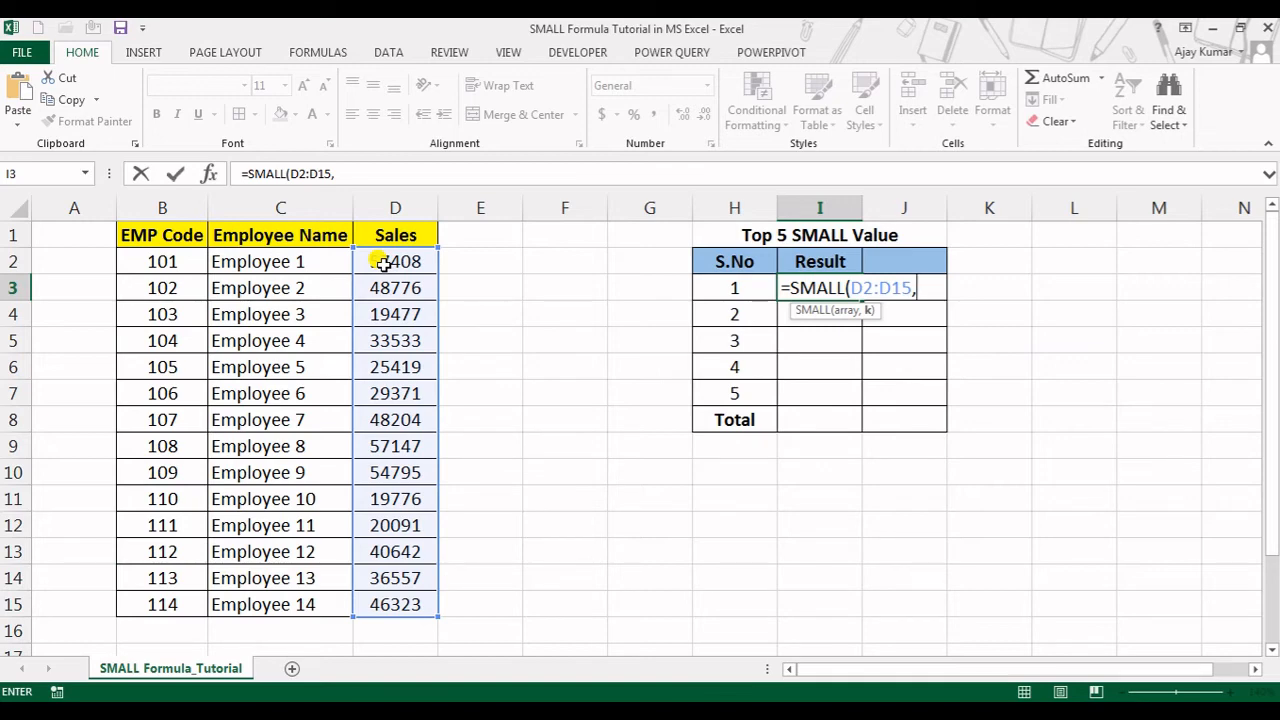
Reference H3 as the k argument of the SMALL formula in I3 and close the parenthesis
key(Left)
key(Left)
key(Left)
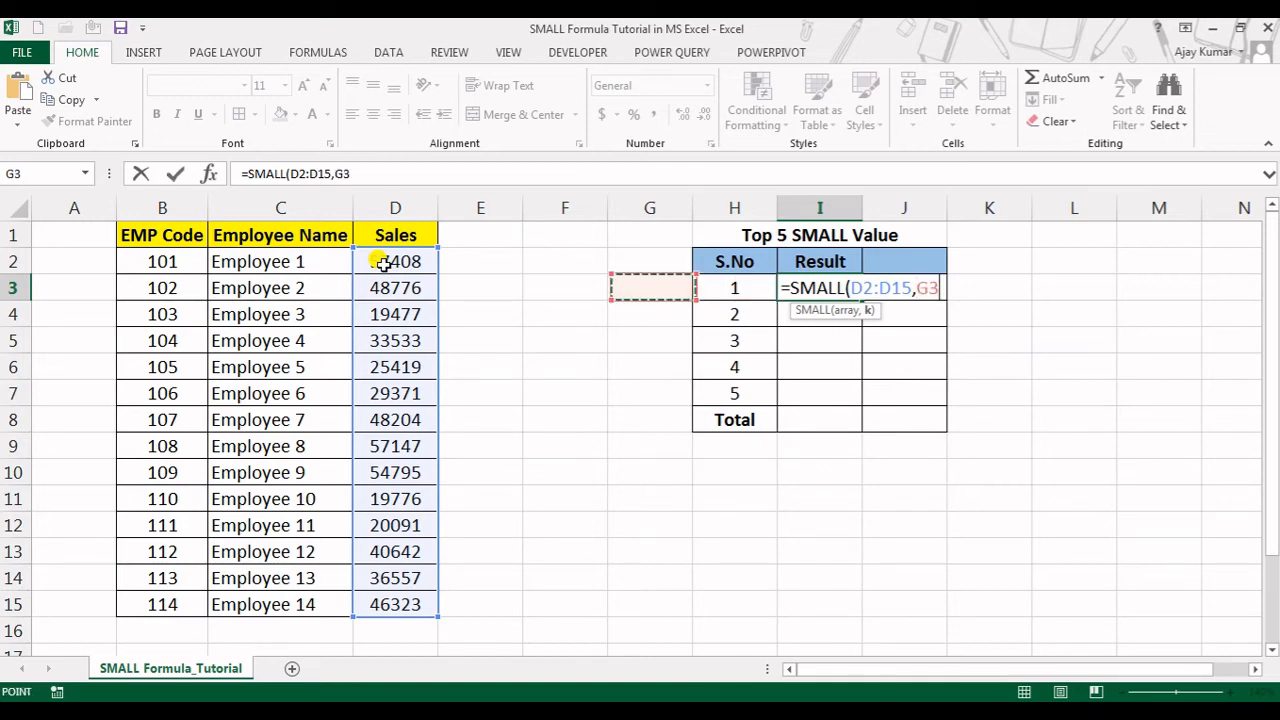
key(Right)
key(Right)
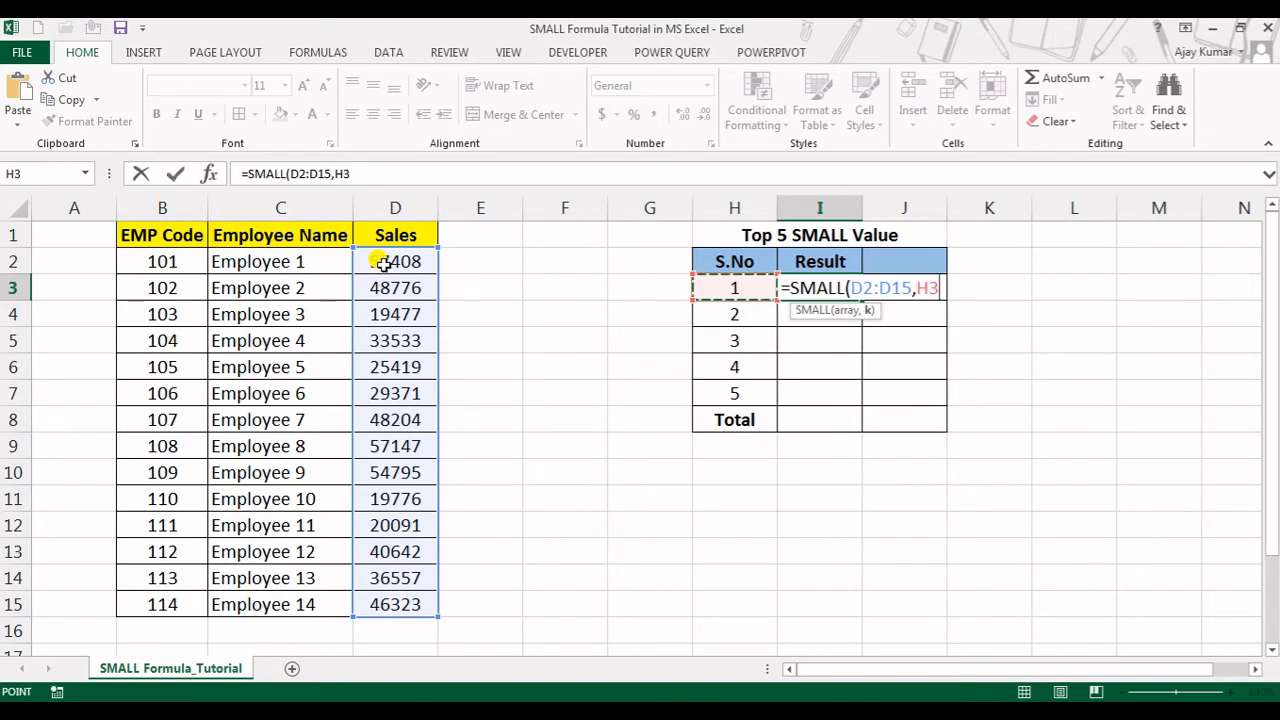
text())
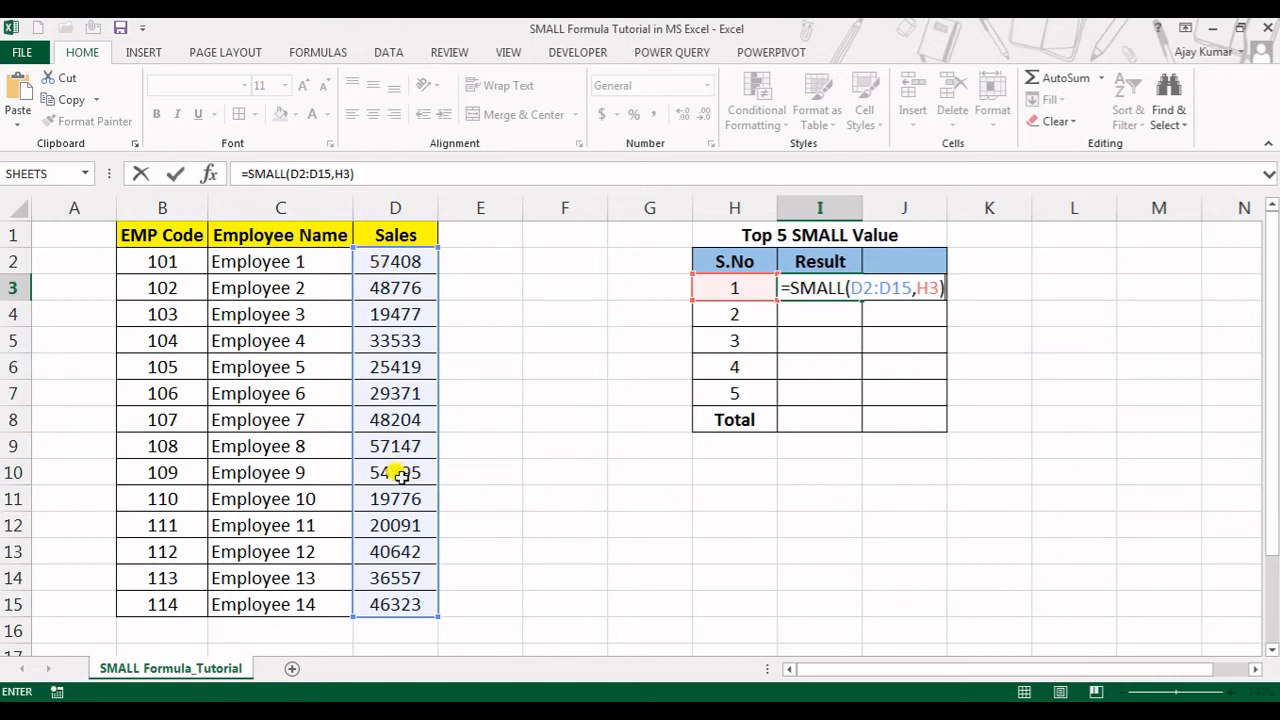
Make the array reference absolute so the formula reads =SMALL($D$2:$D$15,H3), and enter it in I3
click(893, 287)
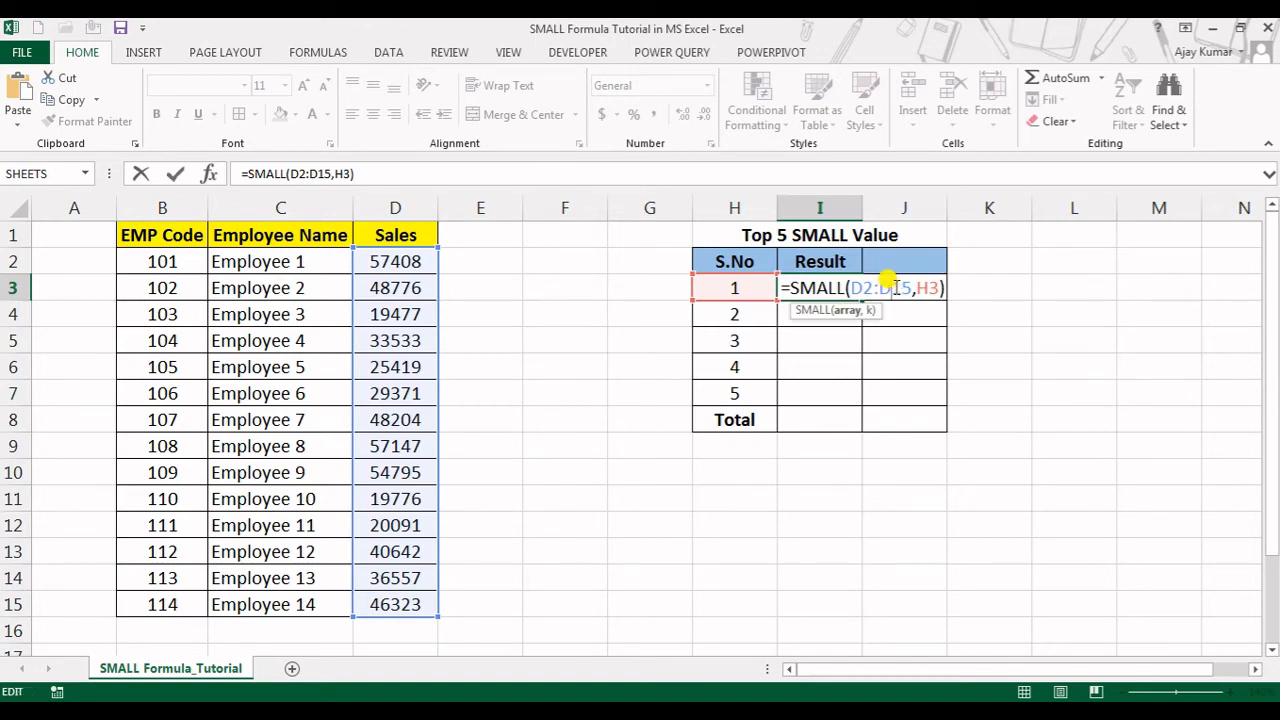
text($)
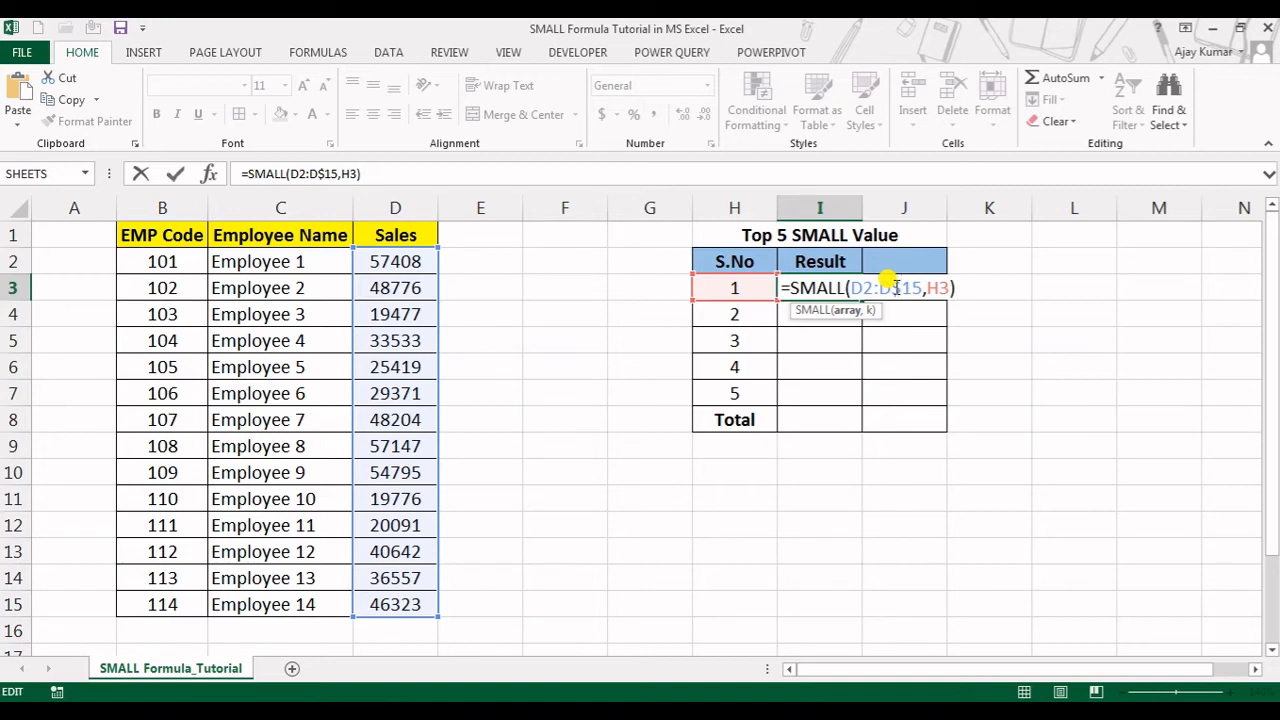
key(Left)
key(Left)
text($)
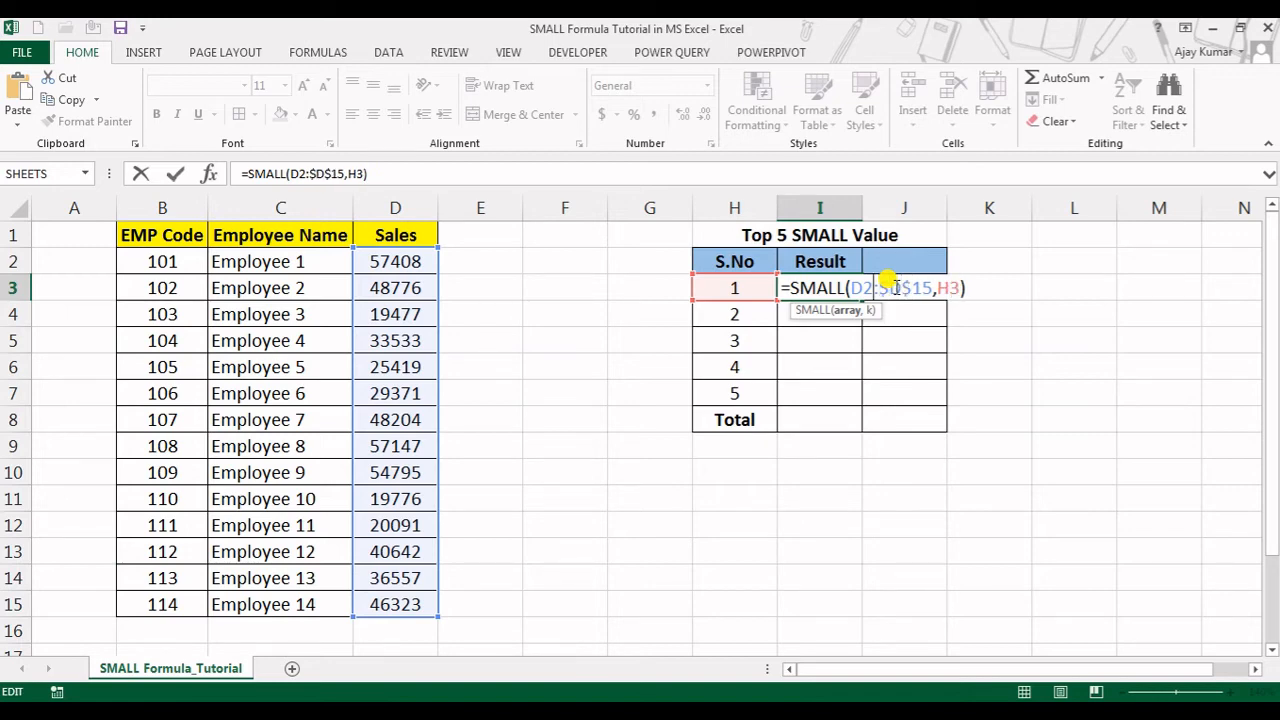
key(Left)
key(Left)
key(Left)
text($)
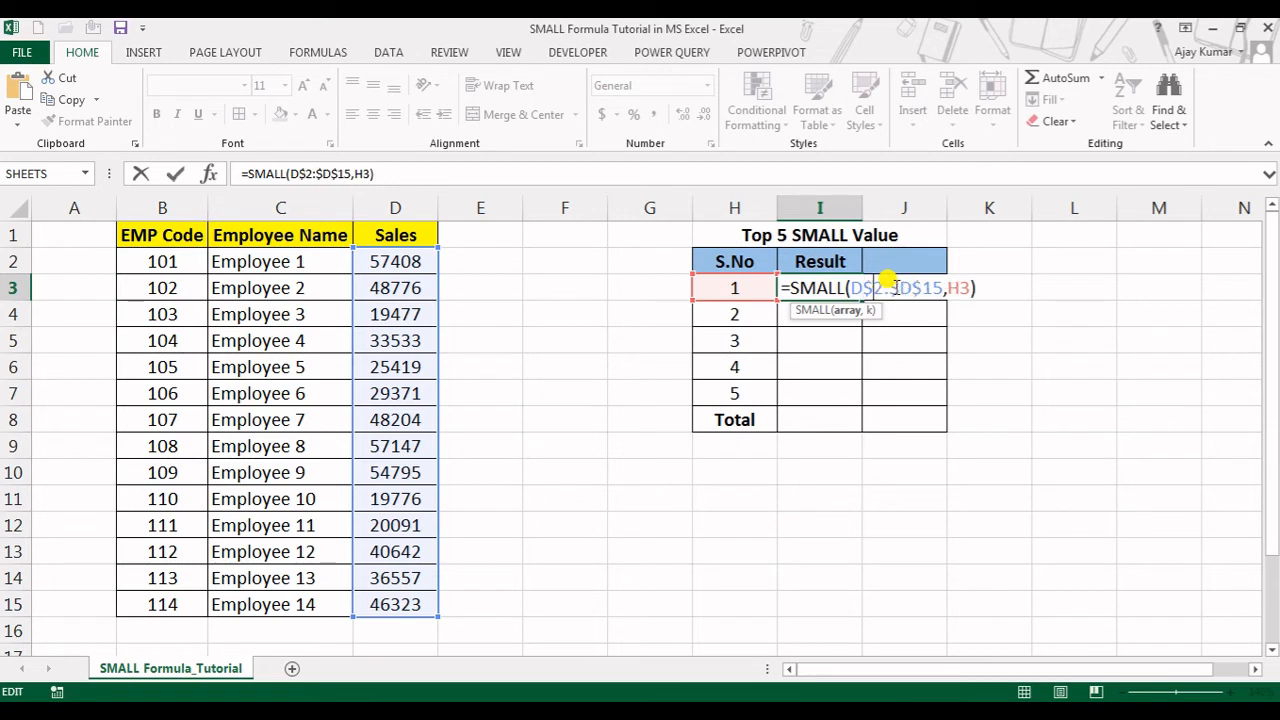
key(Left)
key(Left)
text($)
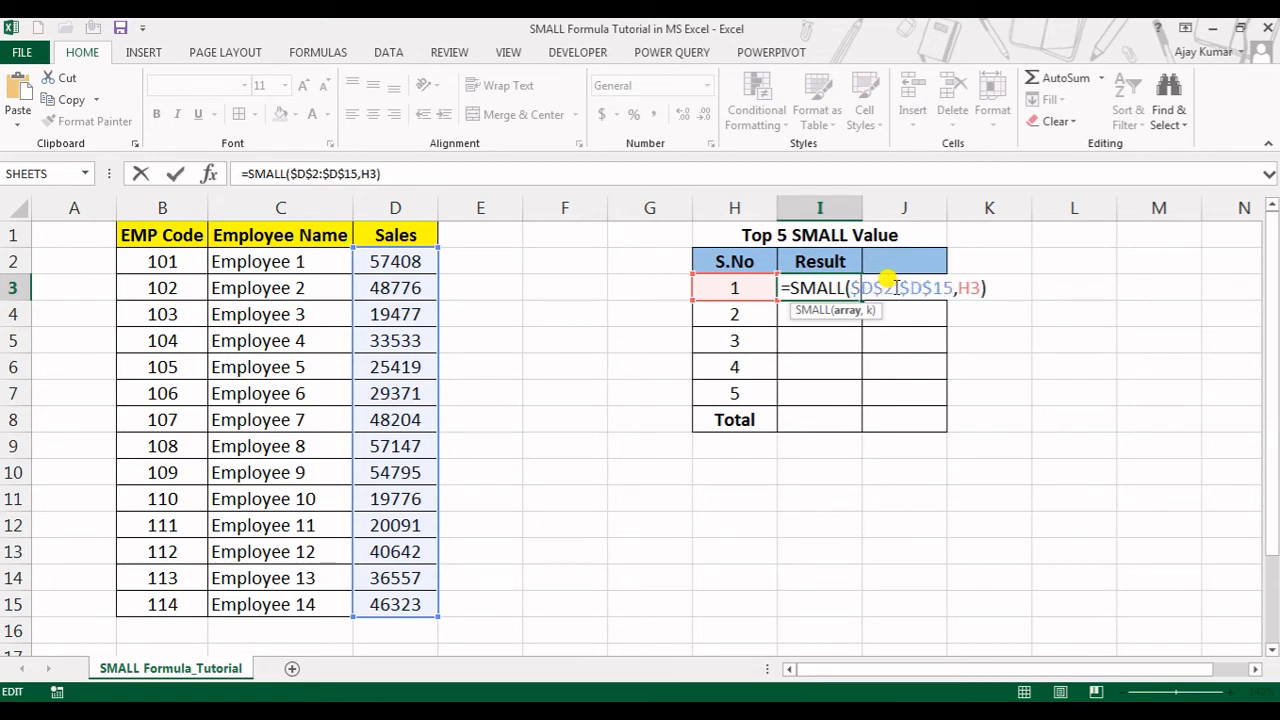
key(ctrl+Return)
key(Return)
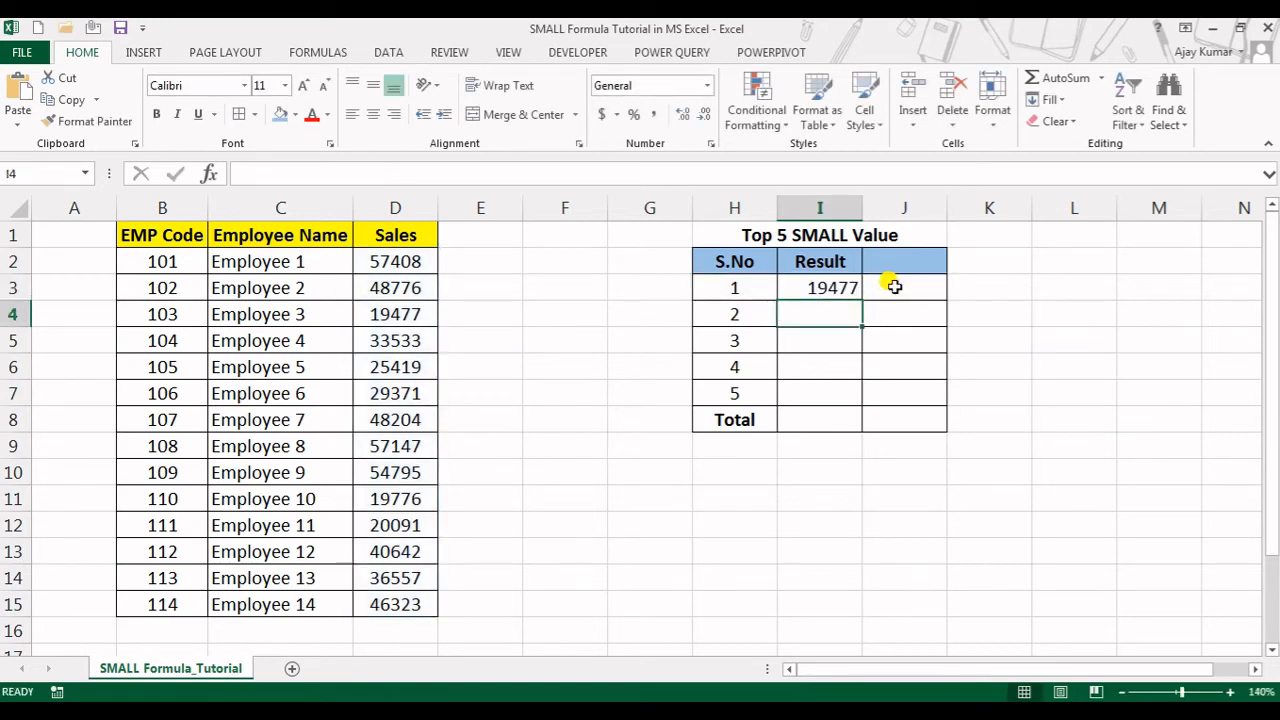
Inspect the cell references used by the SMALL formula in I3
key(Up)
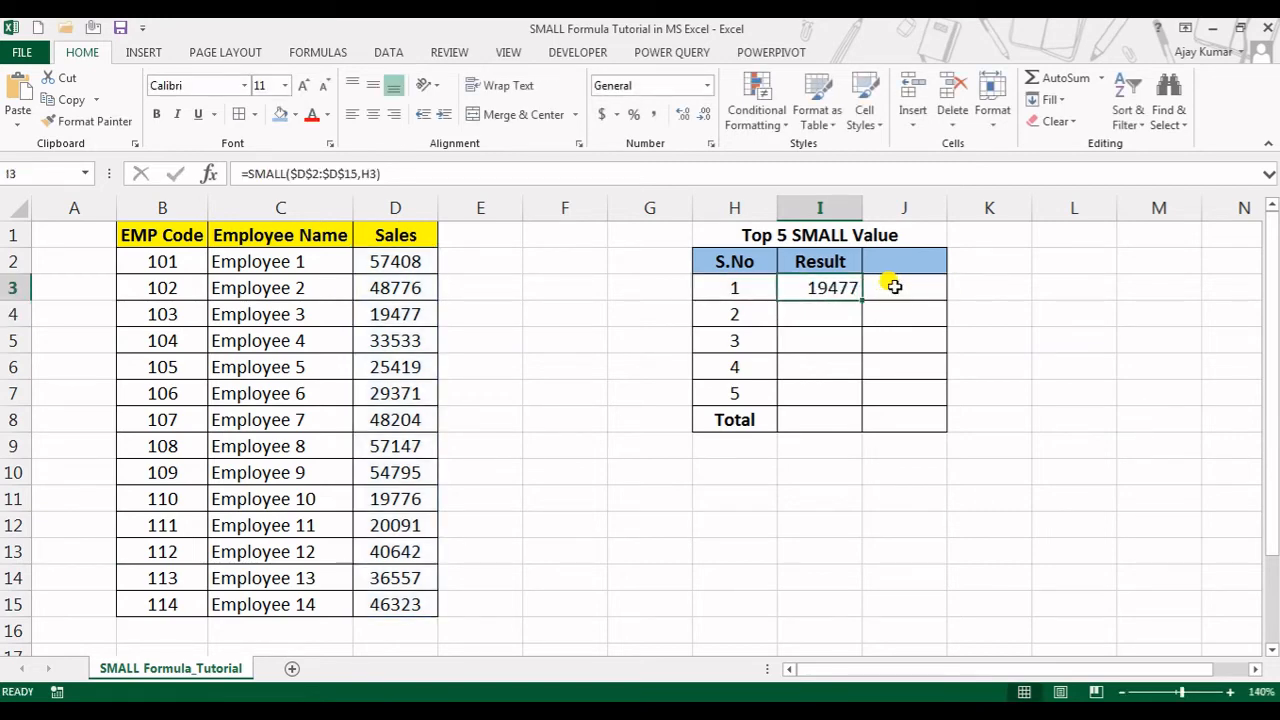
double_click(800, 288)
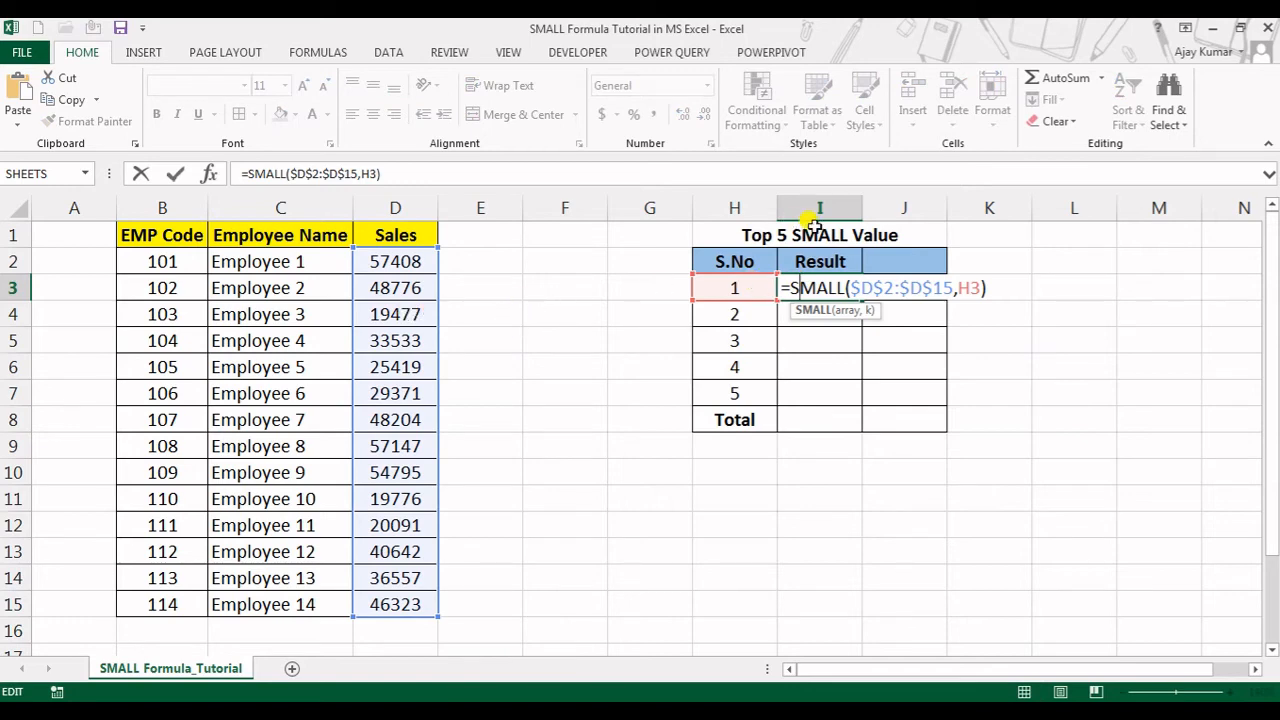
key(ctrl+Return)
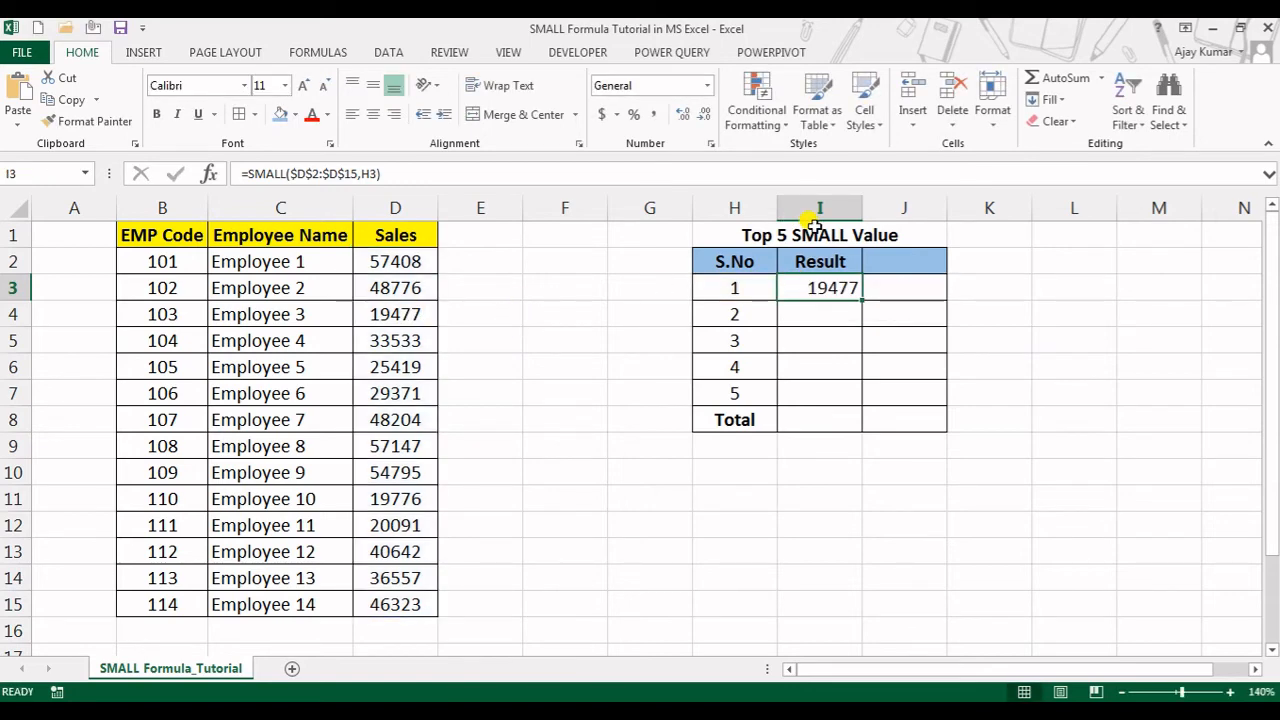
Copy the SMALL formula from I3 down through I7 for all five serial numbers
key(ctrl+c)
key(shift+Down)
key(shift+Down)
key(shift+Down)
key(shift+Down)
key(shift+Down)
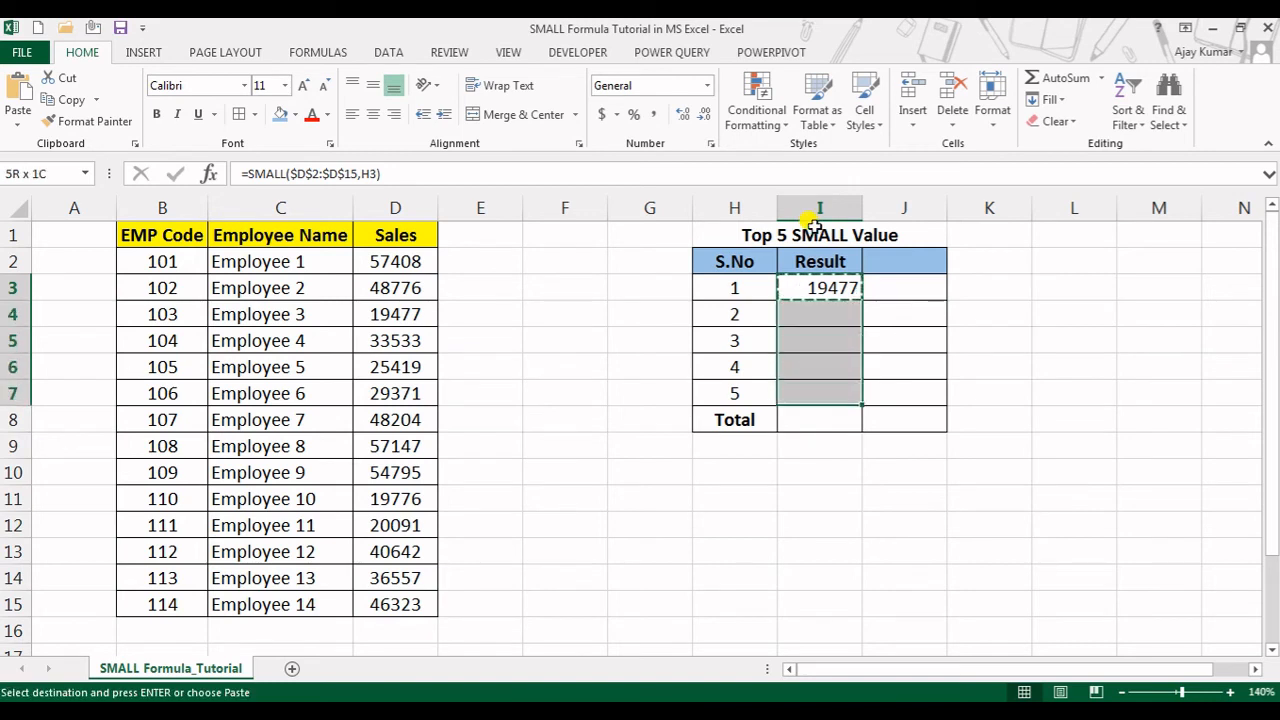
key(shift+Up)
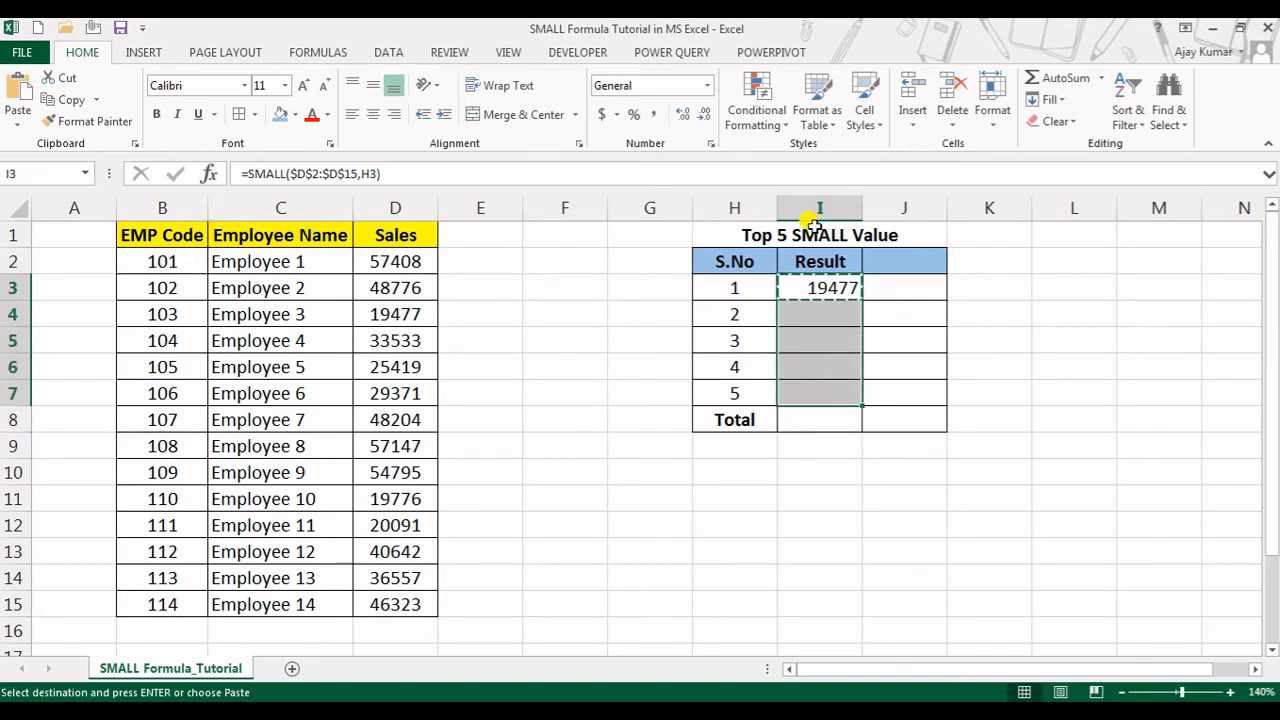
key(Return)
Check the copied SMALL formulas in the Result column, inspecting the references of the one in I5
key(Down)
key(Down)
key(Down)
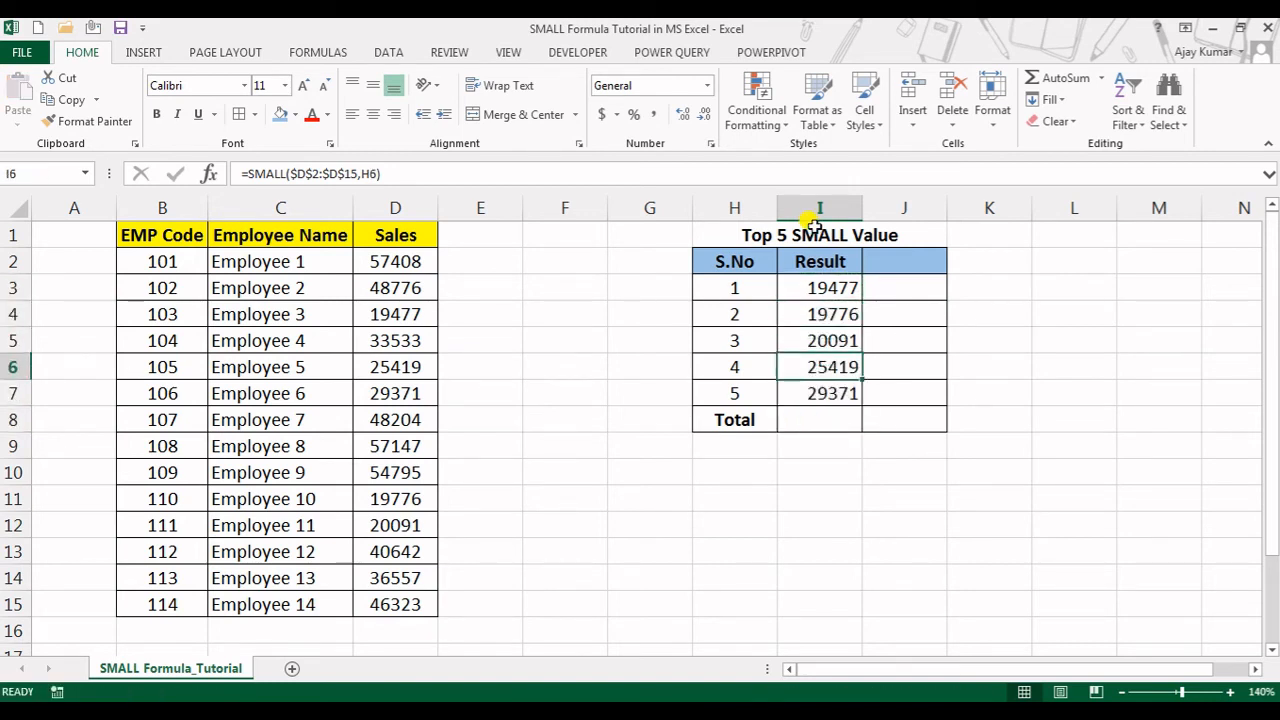
key(Up)
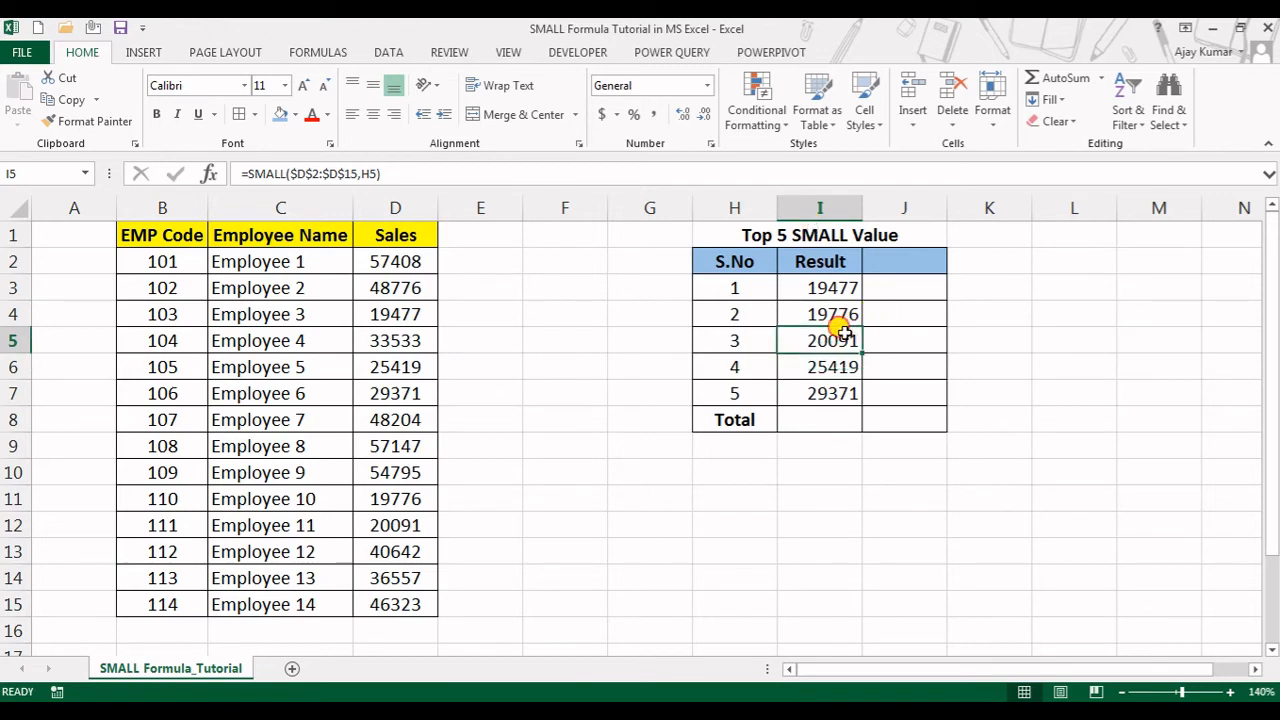
key(F2)
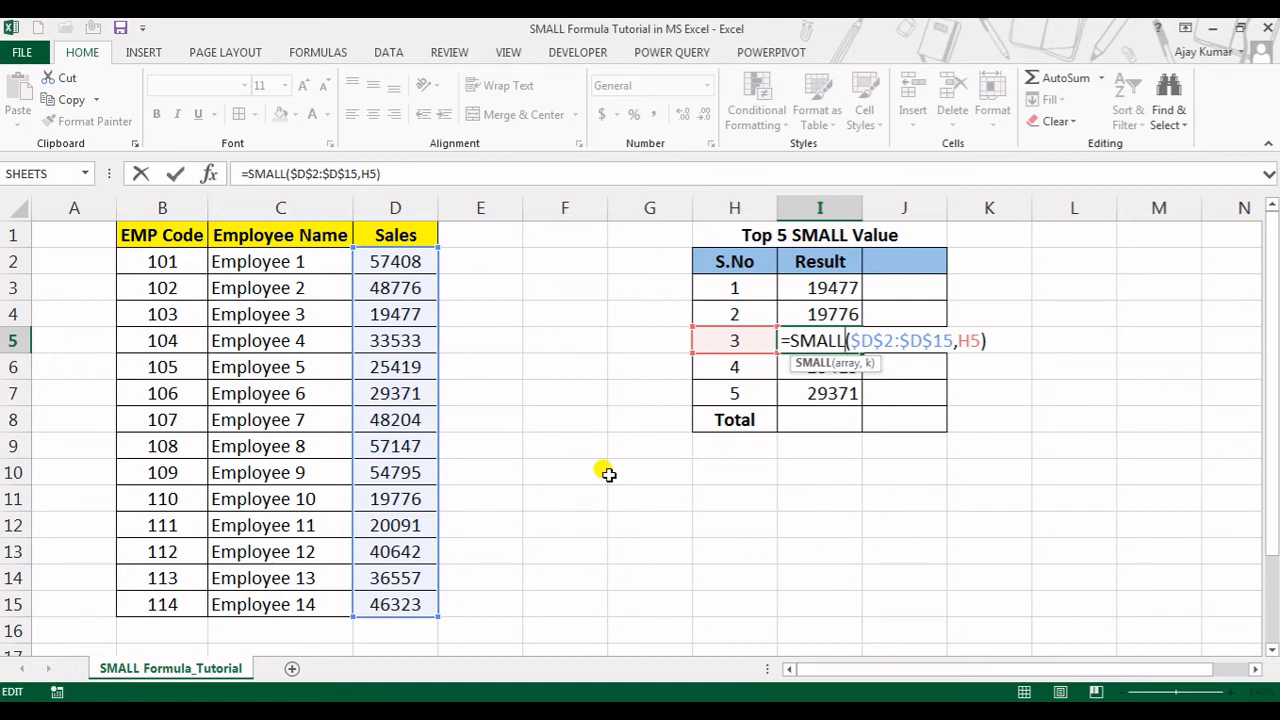
key(Return)
Total the five smallest Sales values in I8 with =SUM(I3:I7)
key(Down)
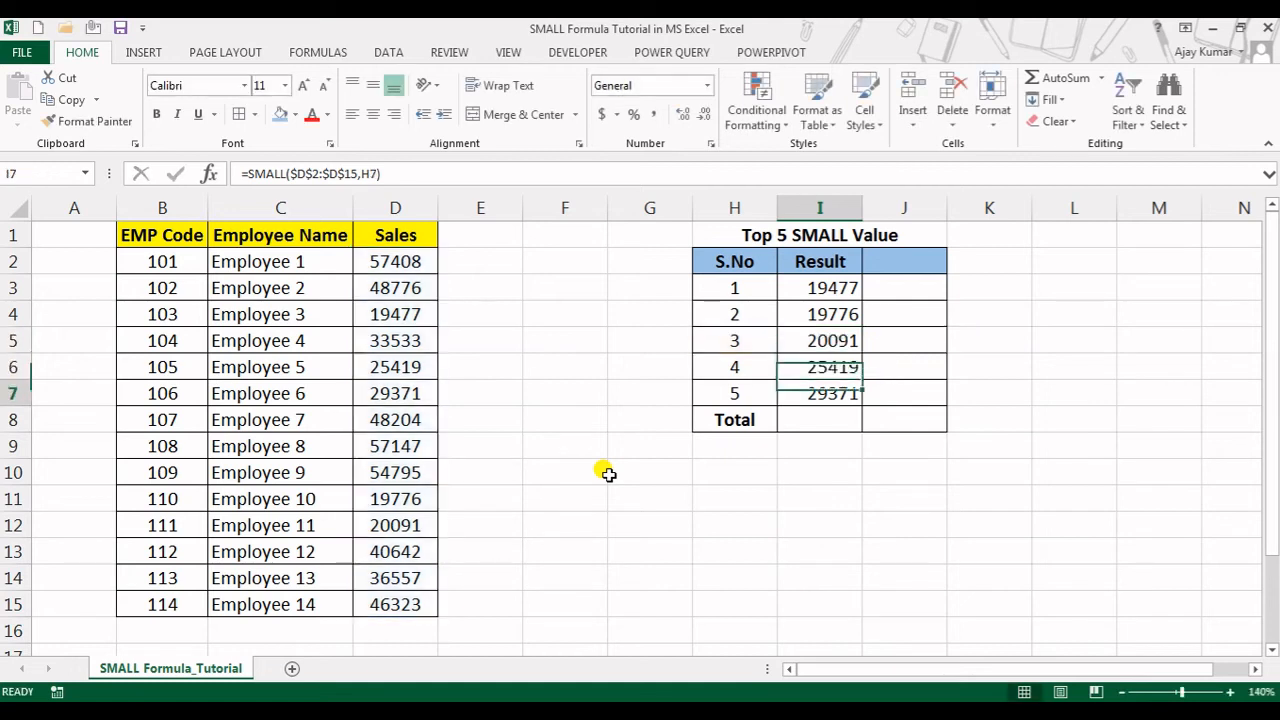
key(Down)
text(=sum)
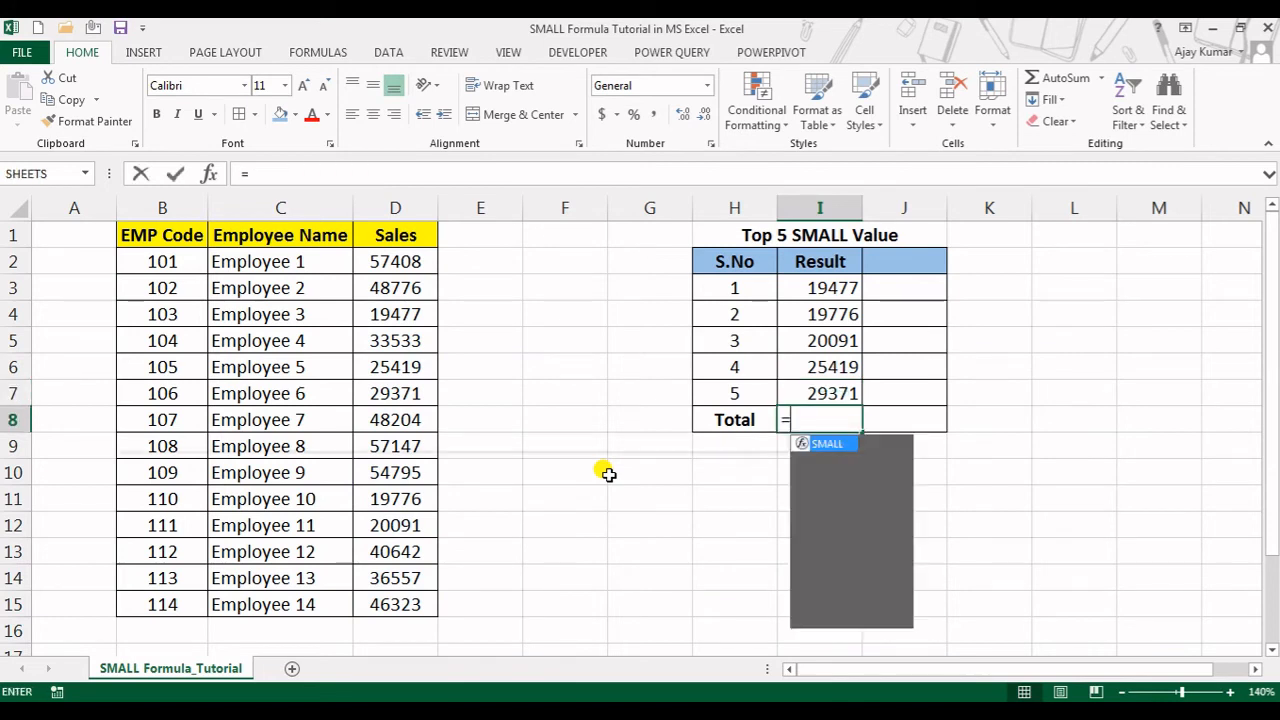
key(Tab)
key(Up)
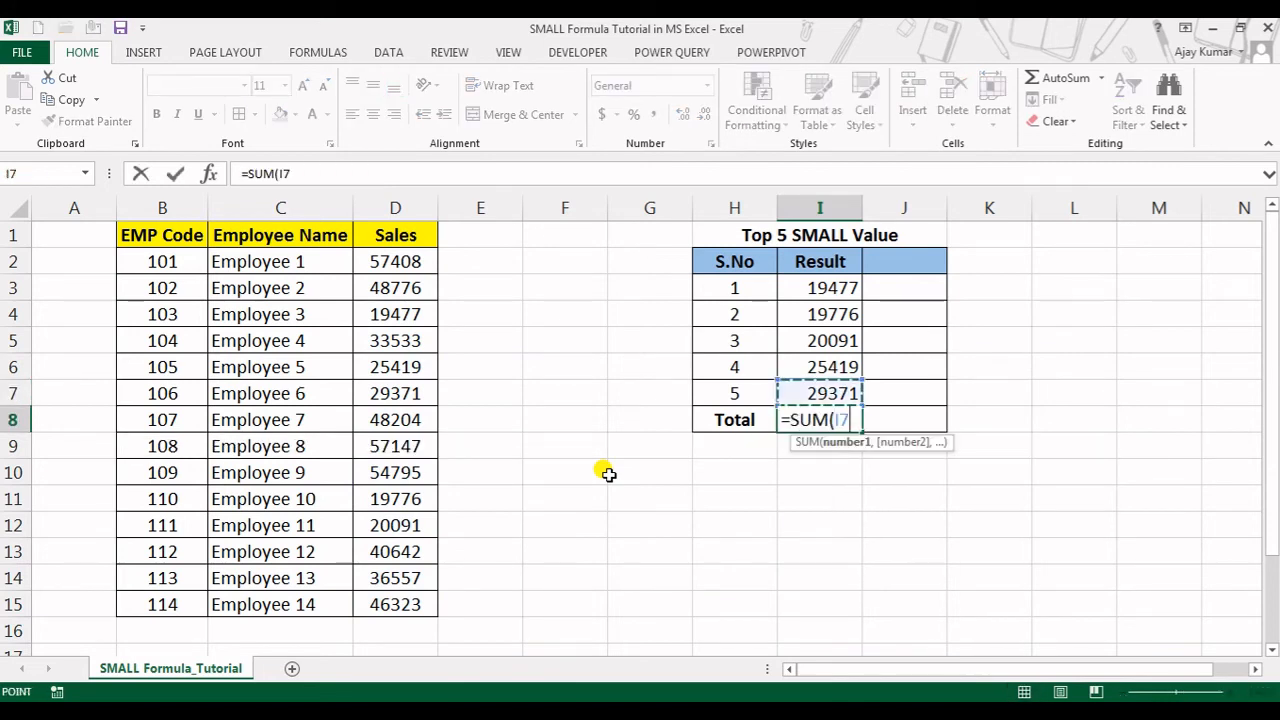
key(shift+Up)
key(shift+Up)
key(shift+Up)
key(shift+Up)
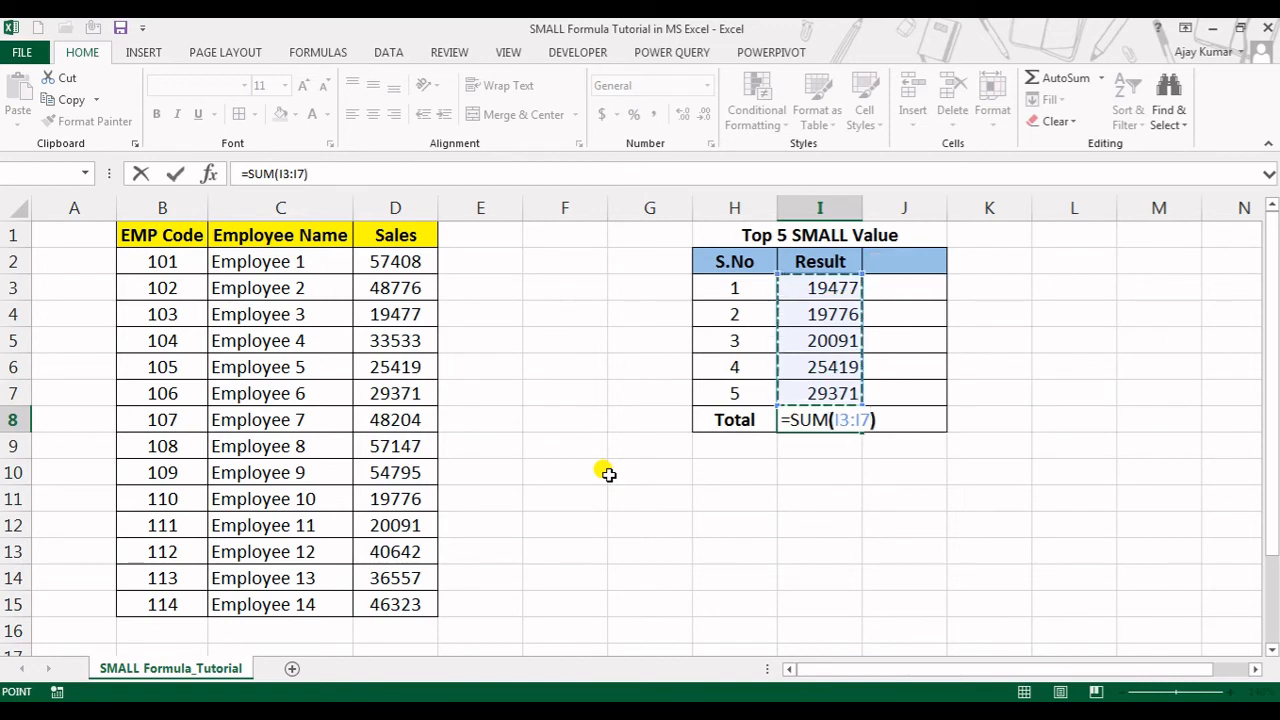
key(Return)
key(Up)
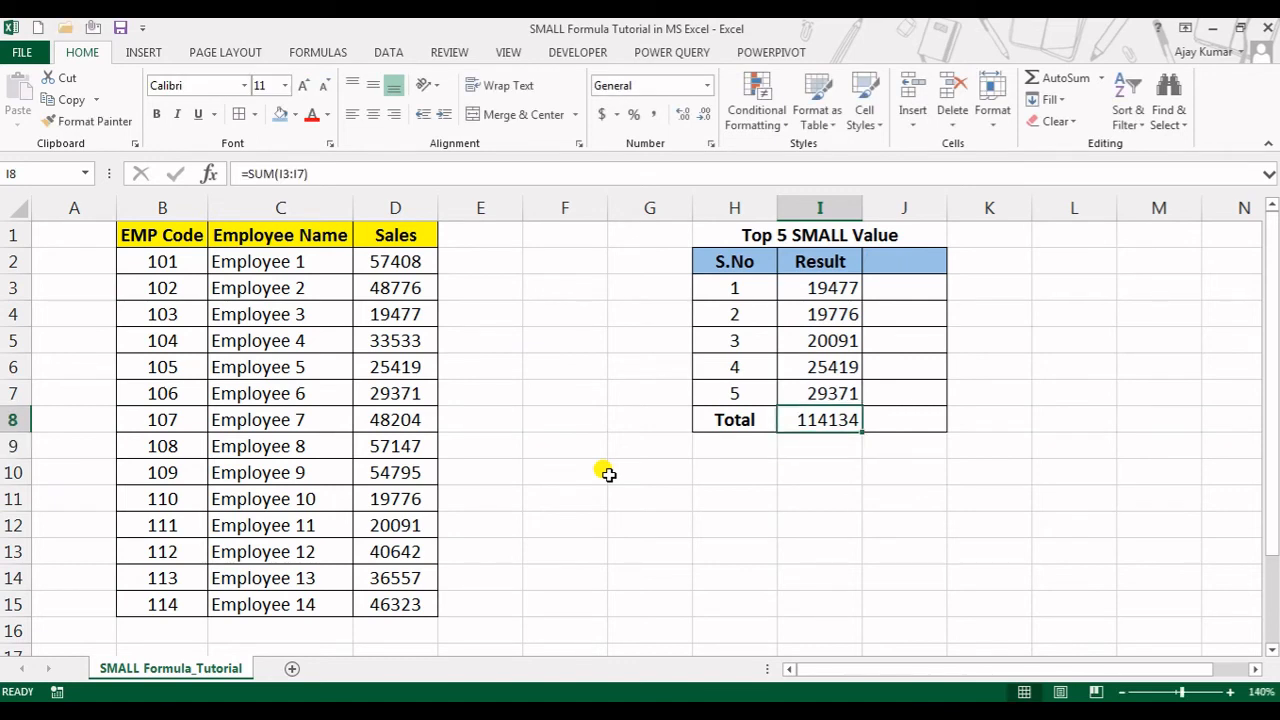
key(Up)
key(Up)
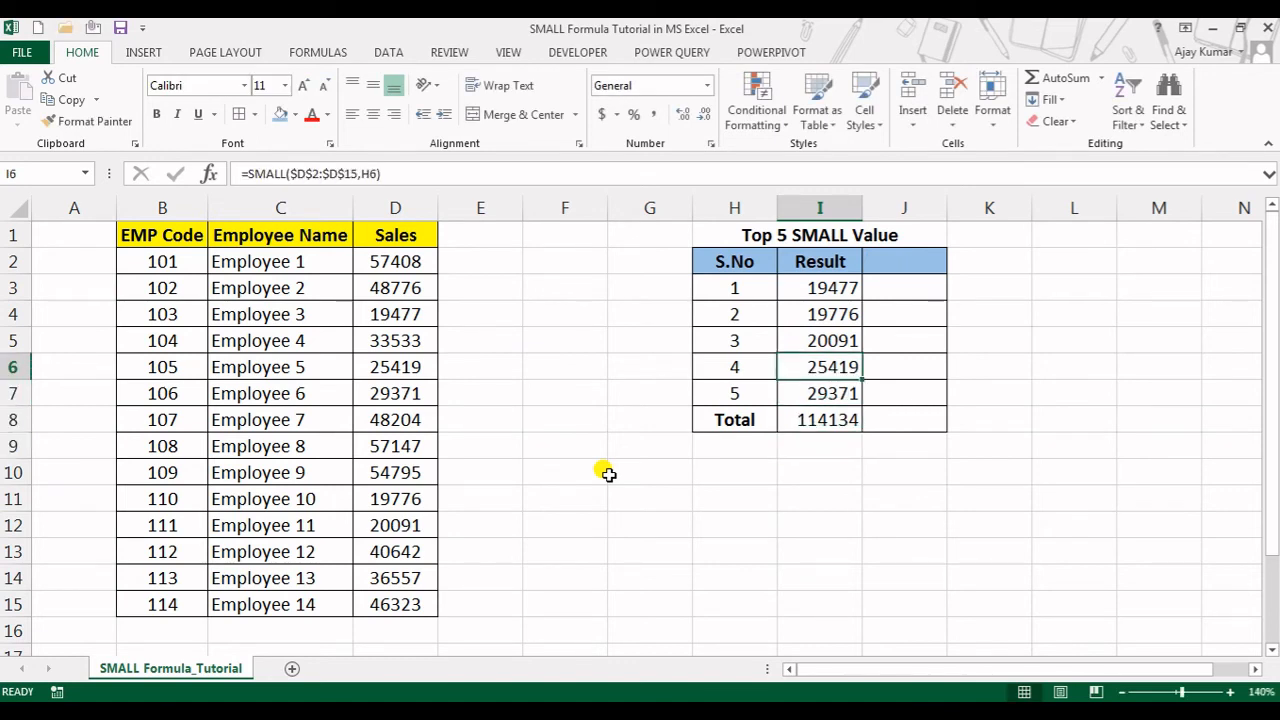
key(Right)
key(Up)
key(Up)
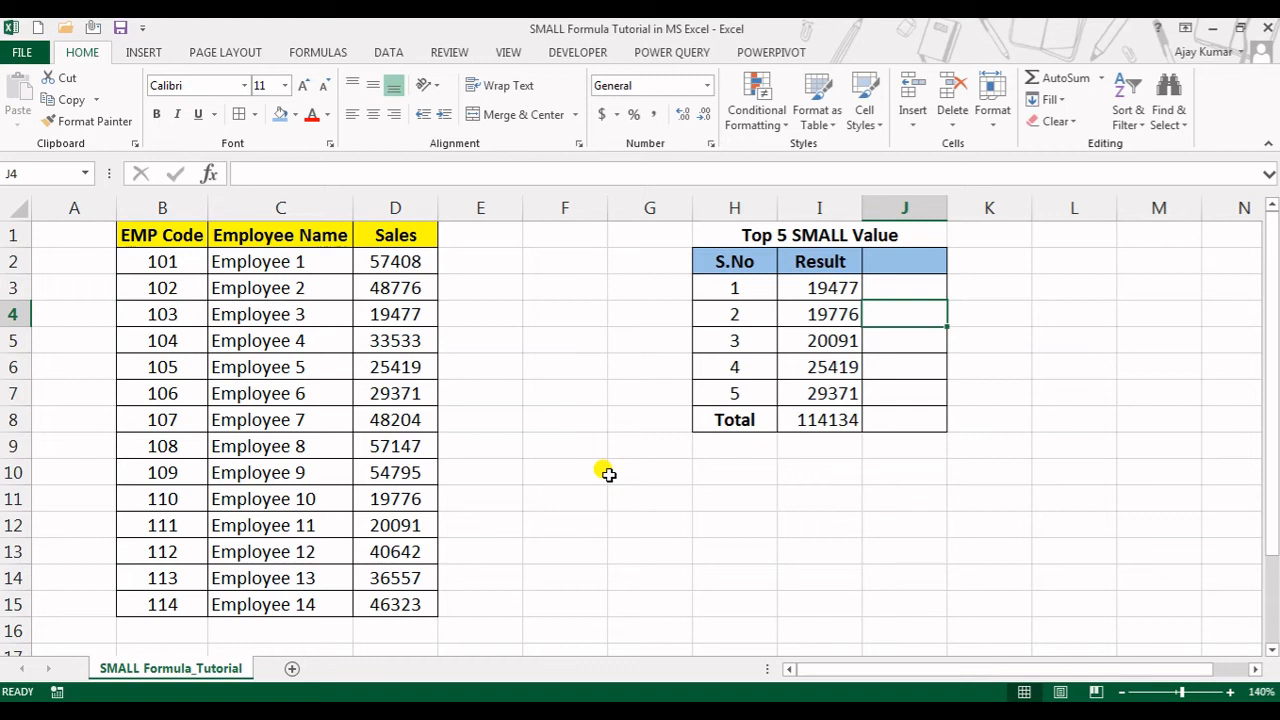
Start a SMALL formula in J4 with the Sales values D2:D15 as its array
text(=)
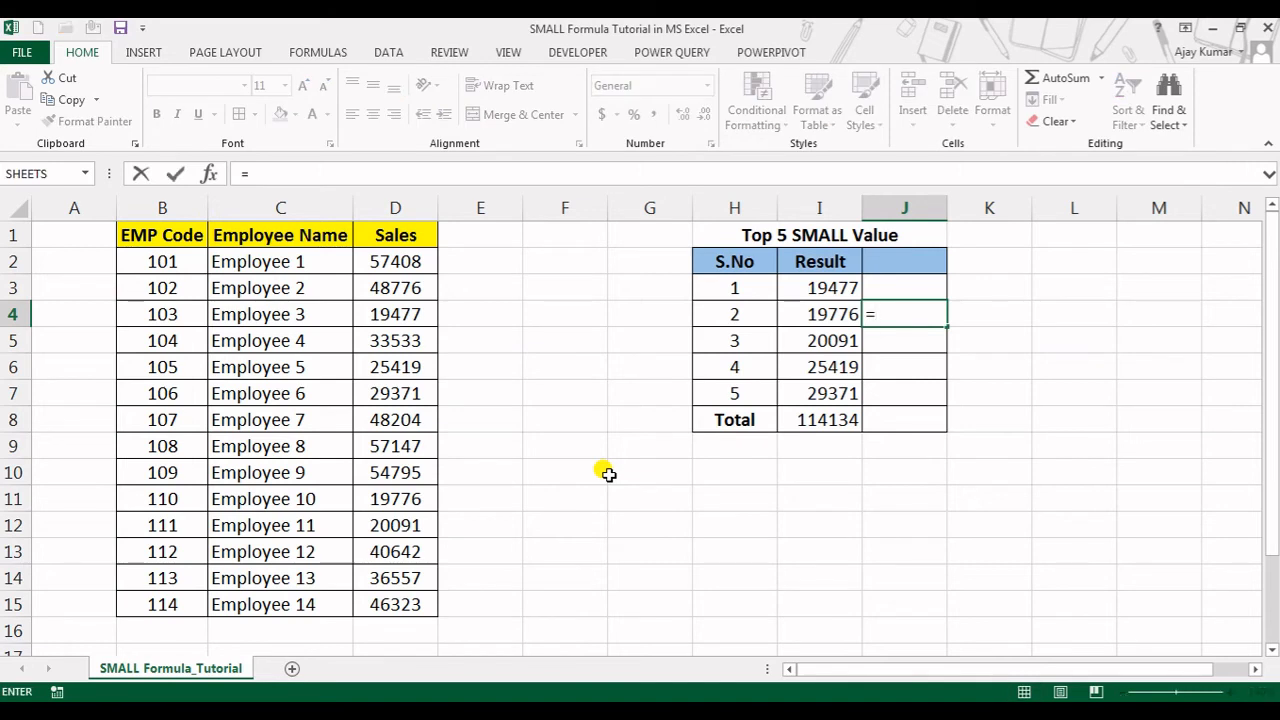
text(sma)
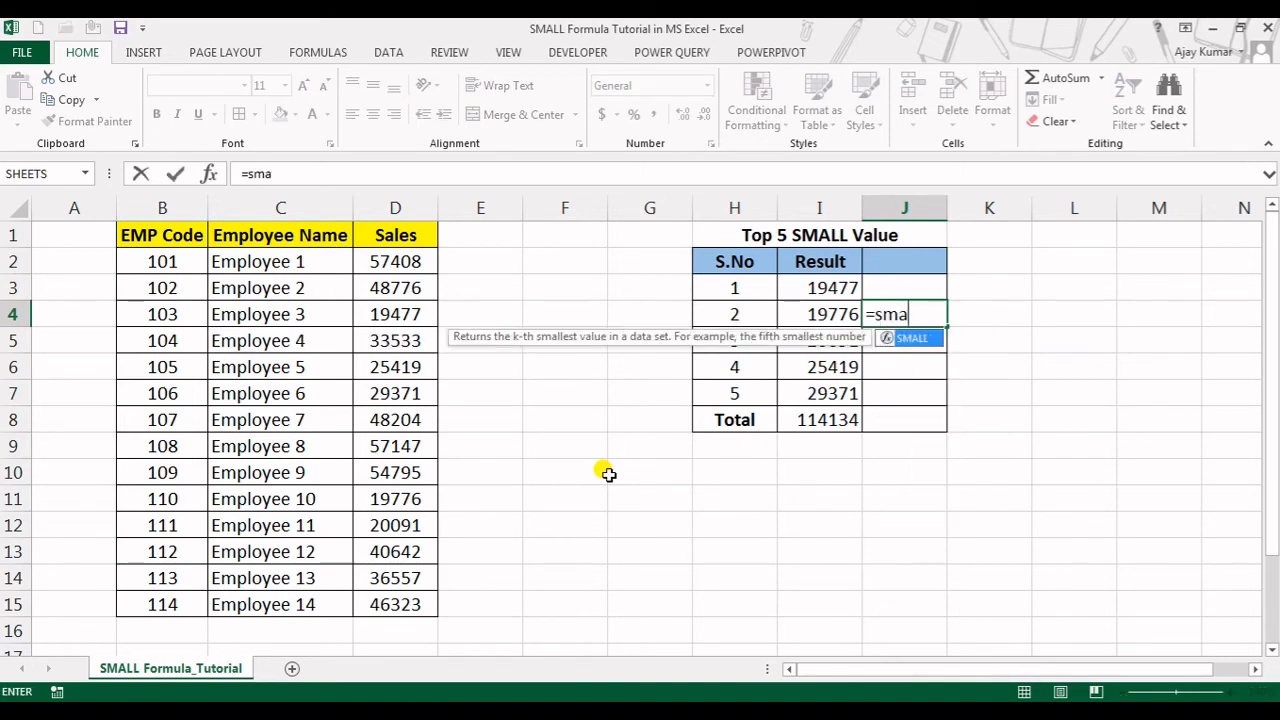
key(Tab)
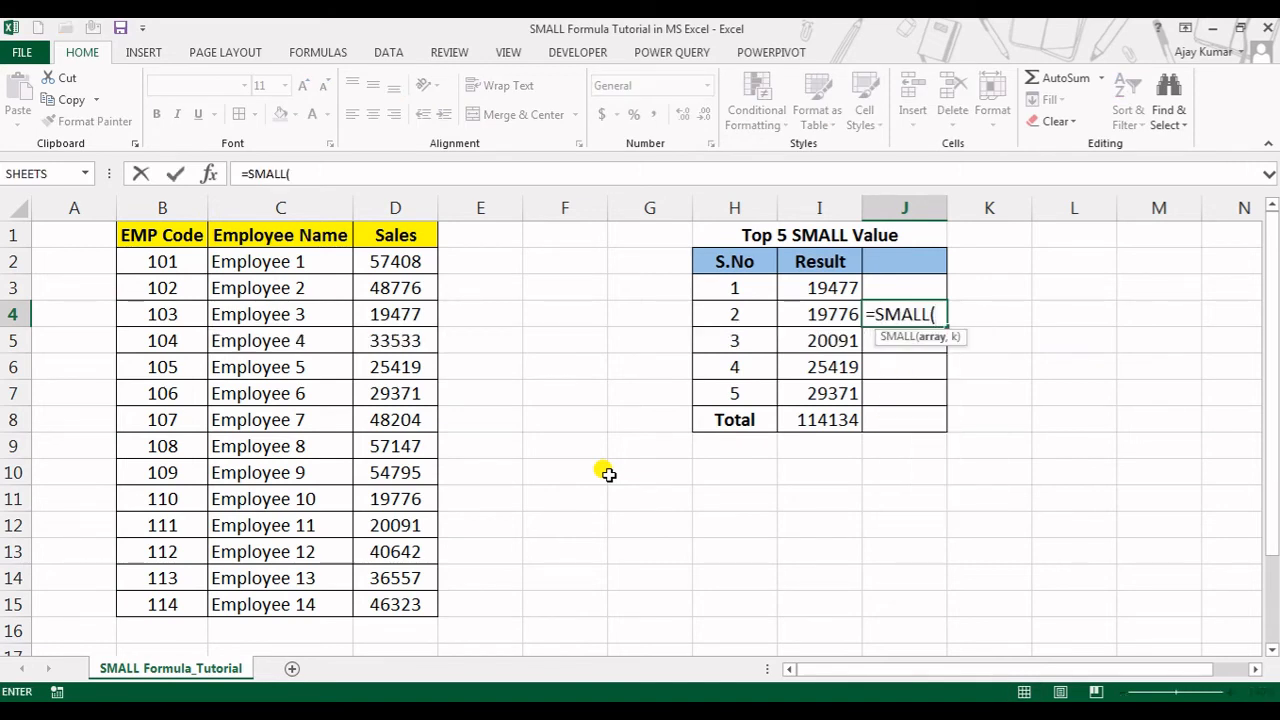
key(Left)
key(Left)
key(Left)
key(Left)
key(Left)
key(Left)
key(Left)
key(Left)
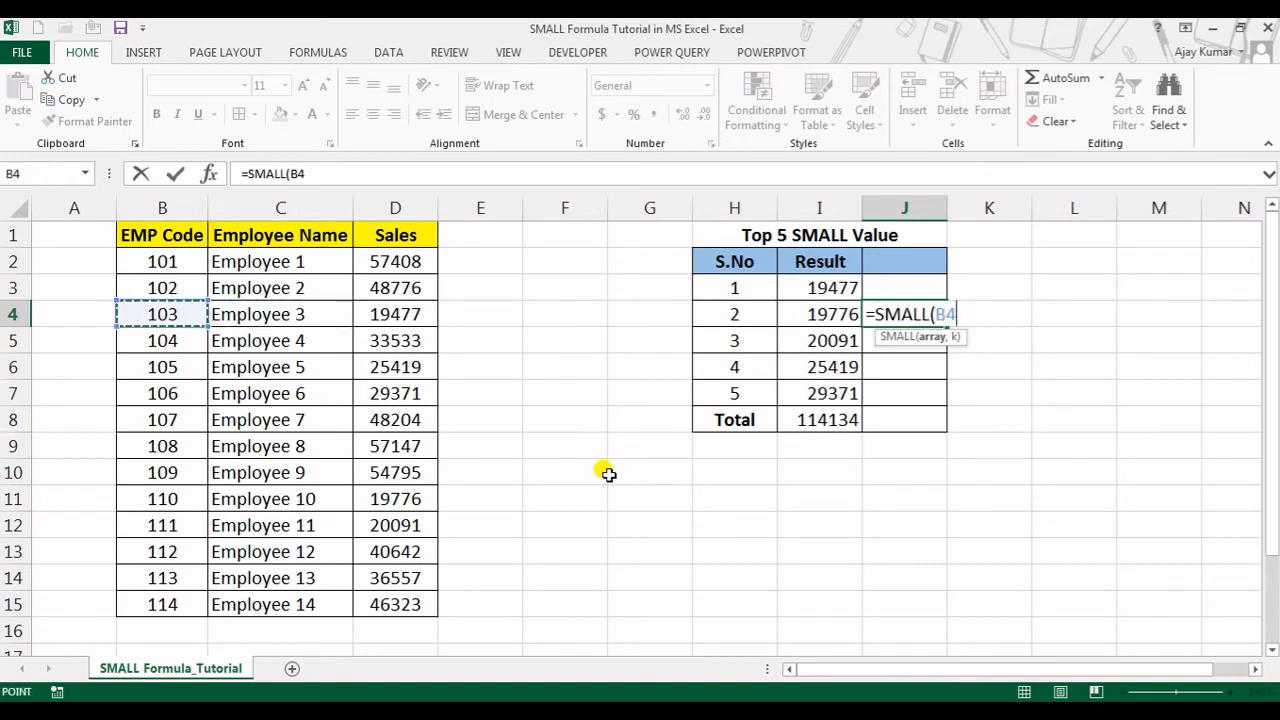
key(Right)
key(Up)
key(Right)
key(Right)
key(Up)
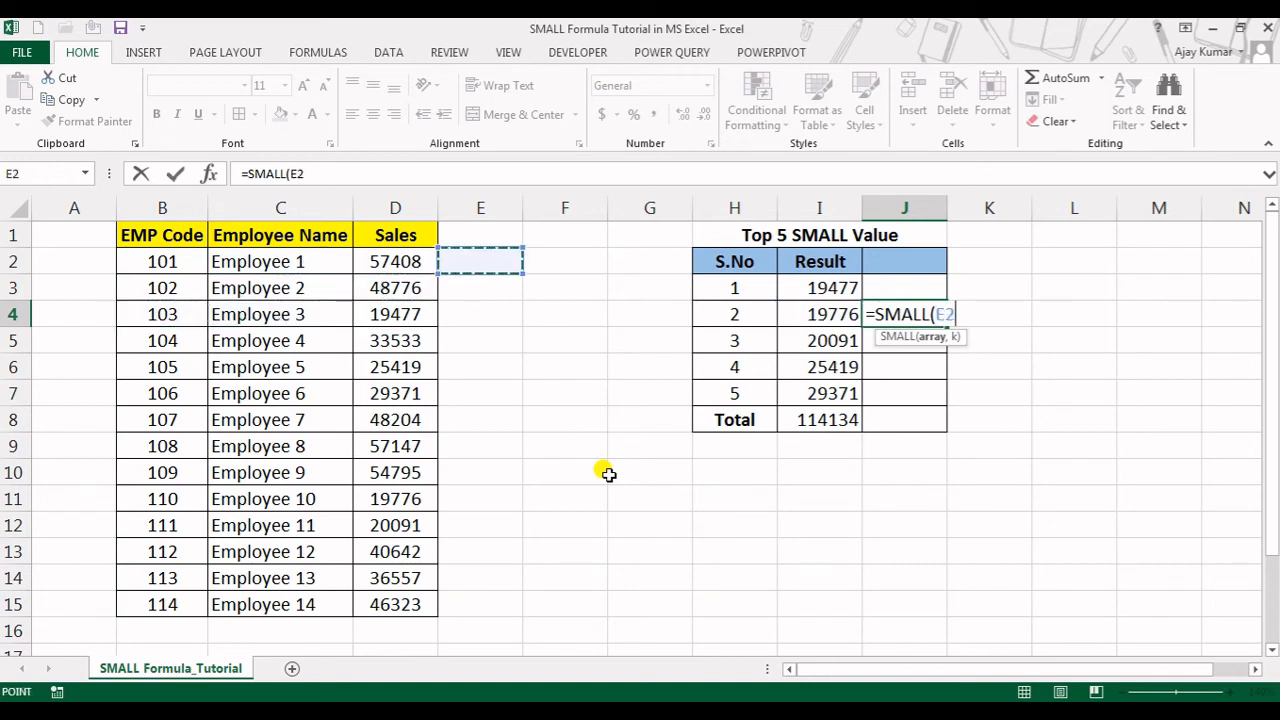
key(Left)
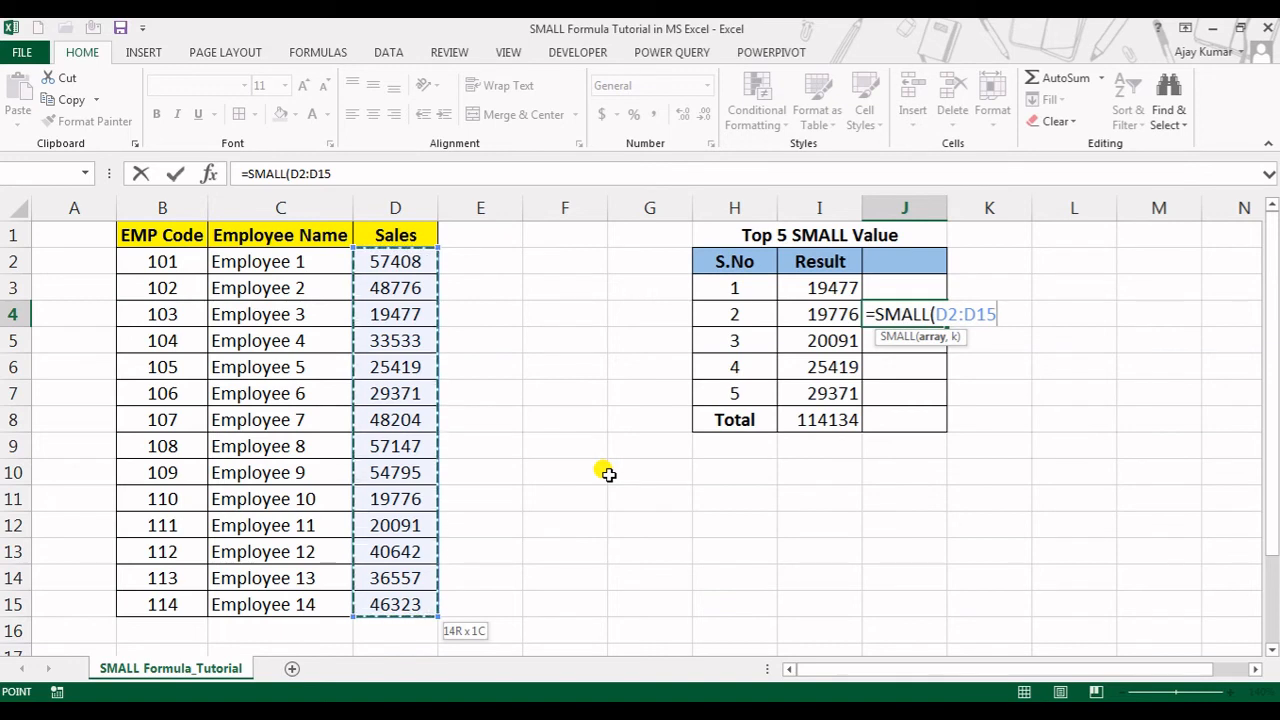
Give the SMALL formula in J4 the array constant {1,2,3,4,5} as its k argument and close the function
text(,)
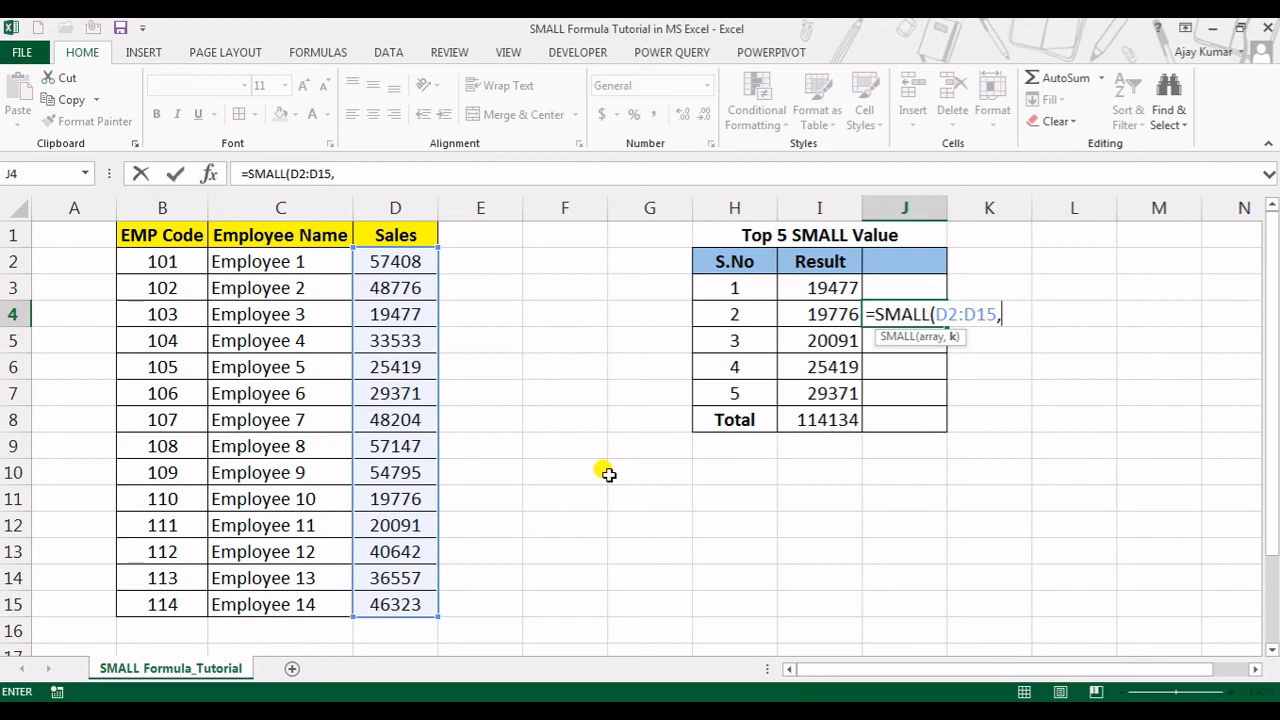
text({)
text(1.)
text(2)
text(,)
text(3,)
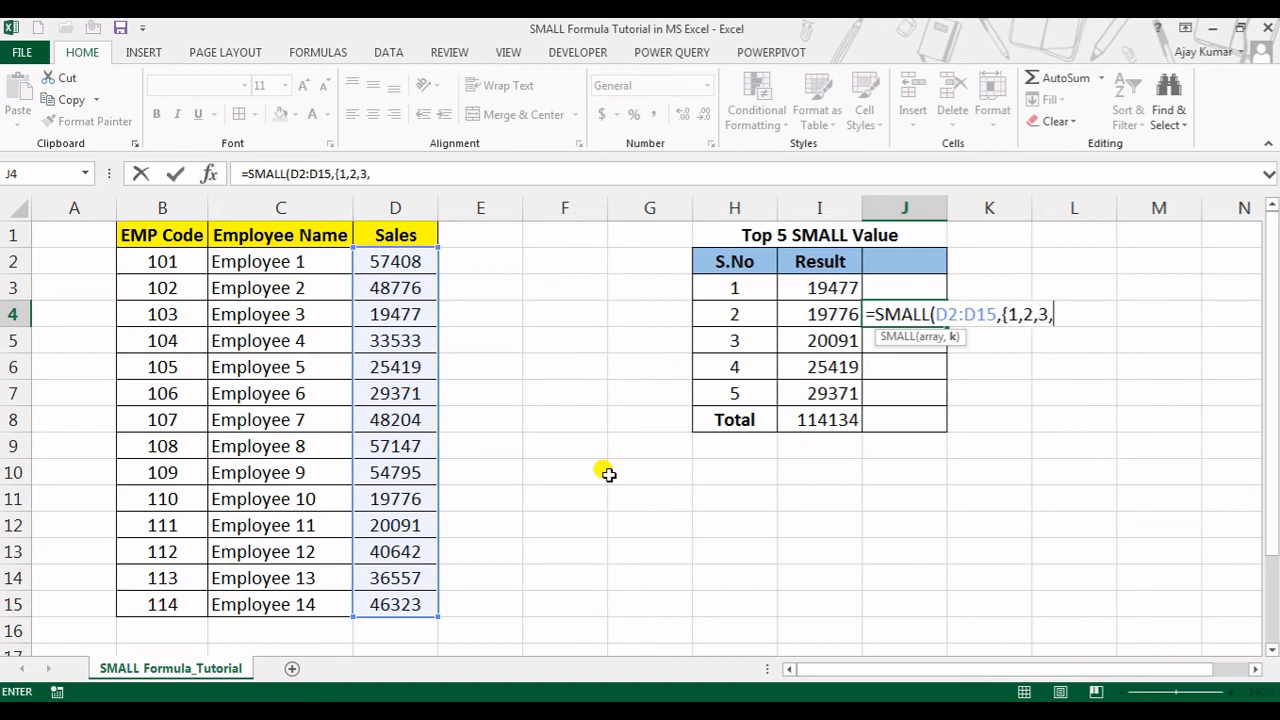
text(4,5)
text(}))
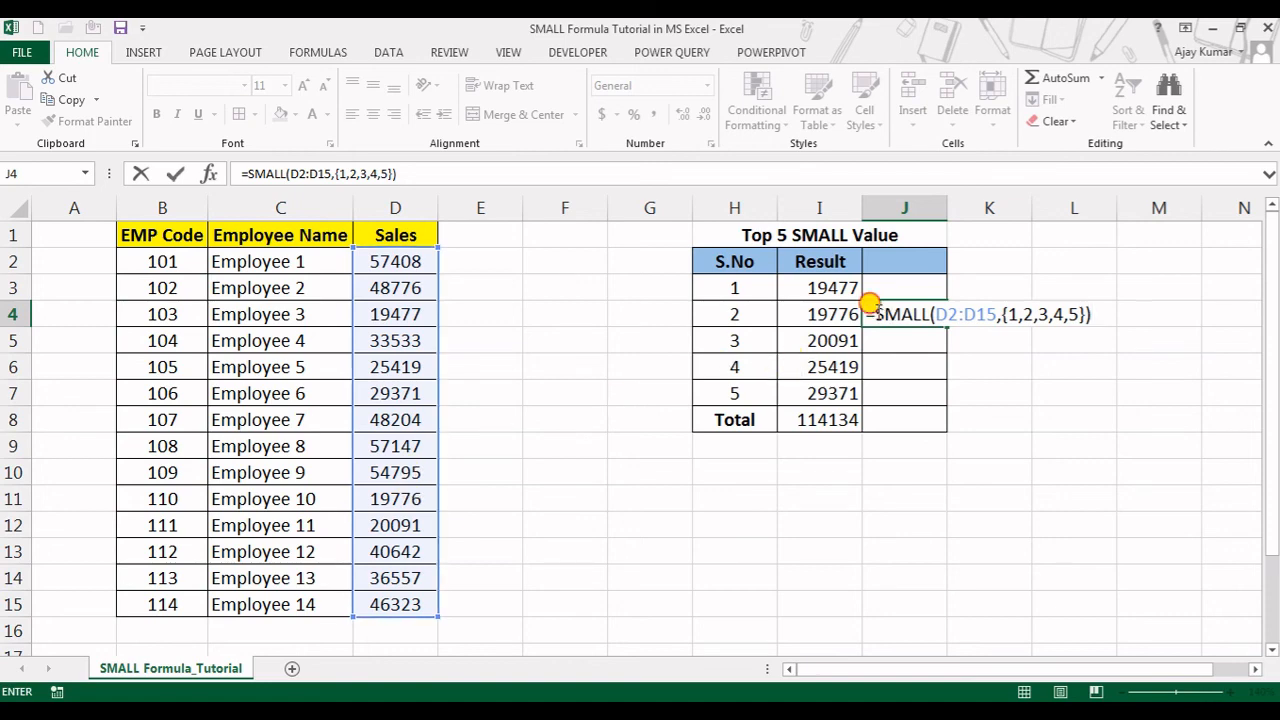
Wrap the J4 formula in SUM to make =SUM(SMALL(D2:D15,{1,2,3,4,5})), and compare it with the total in I8
click(873, 313)
text(sum()
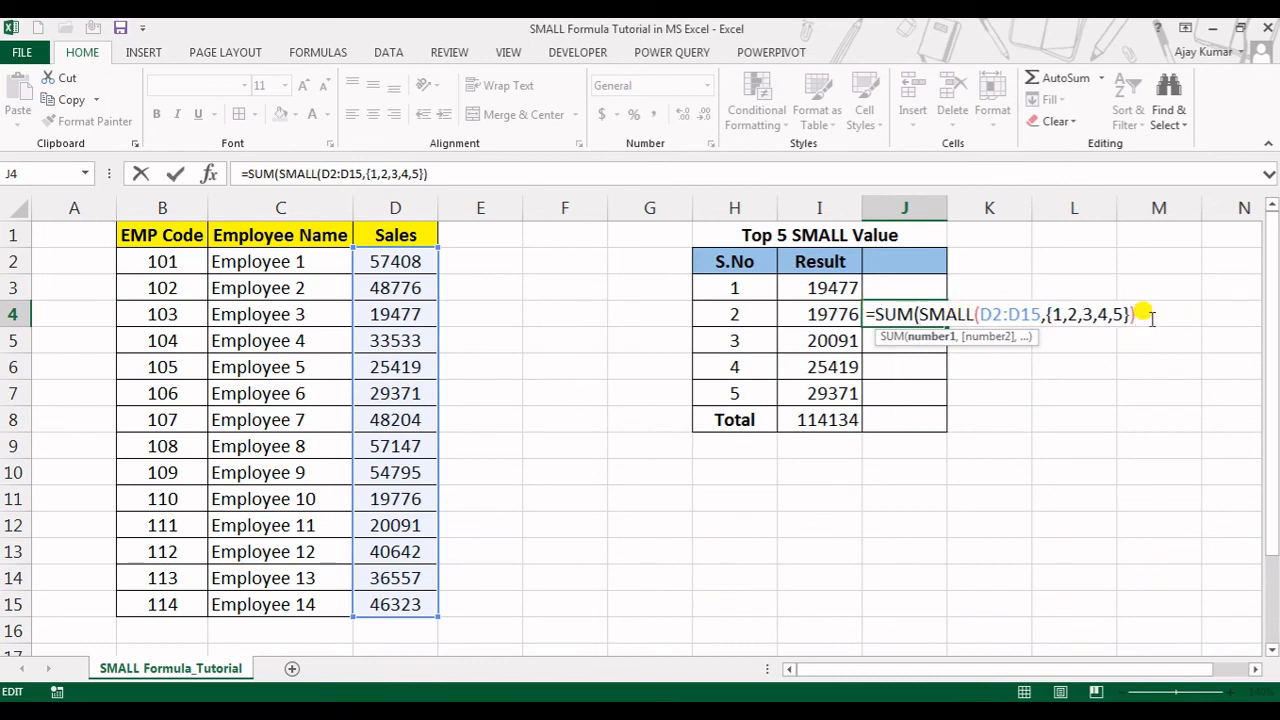
text())
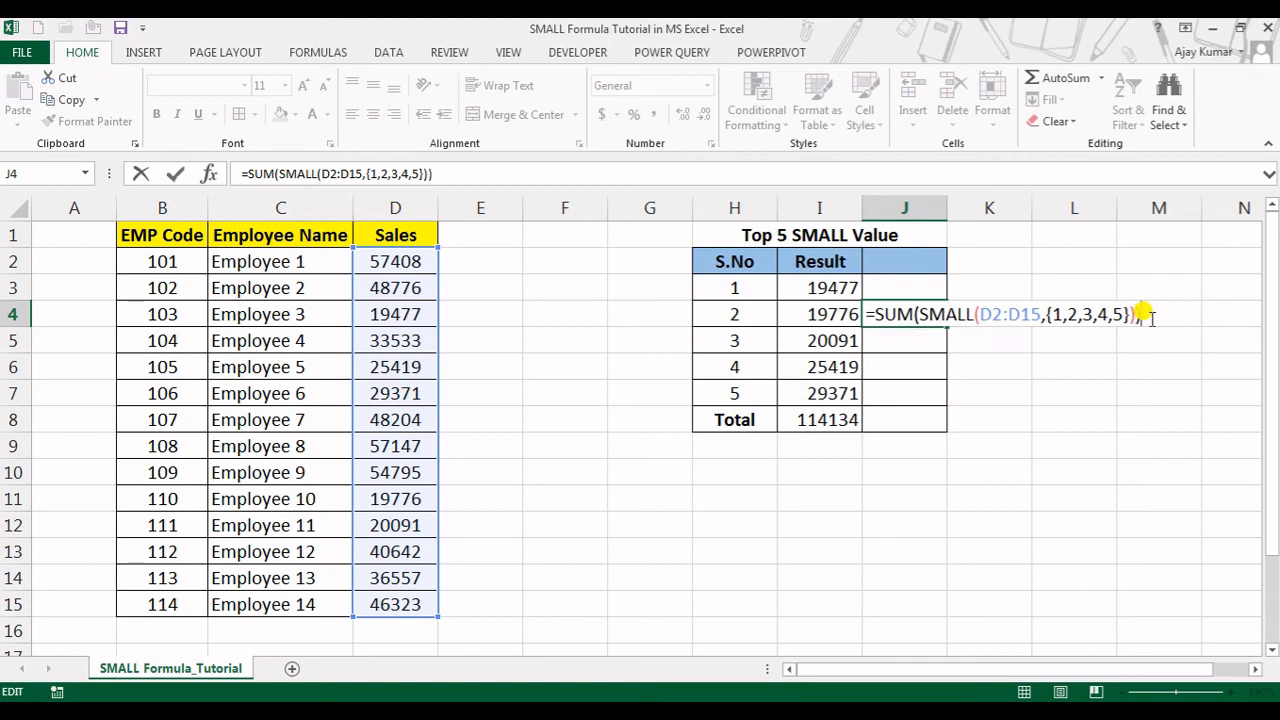
key(Return)
click(804, 414)
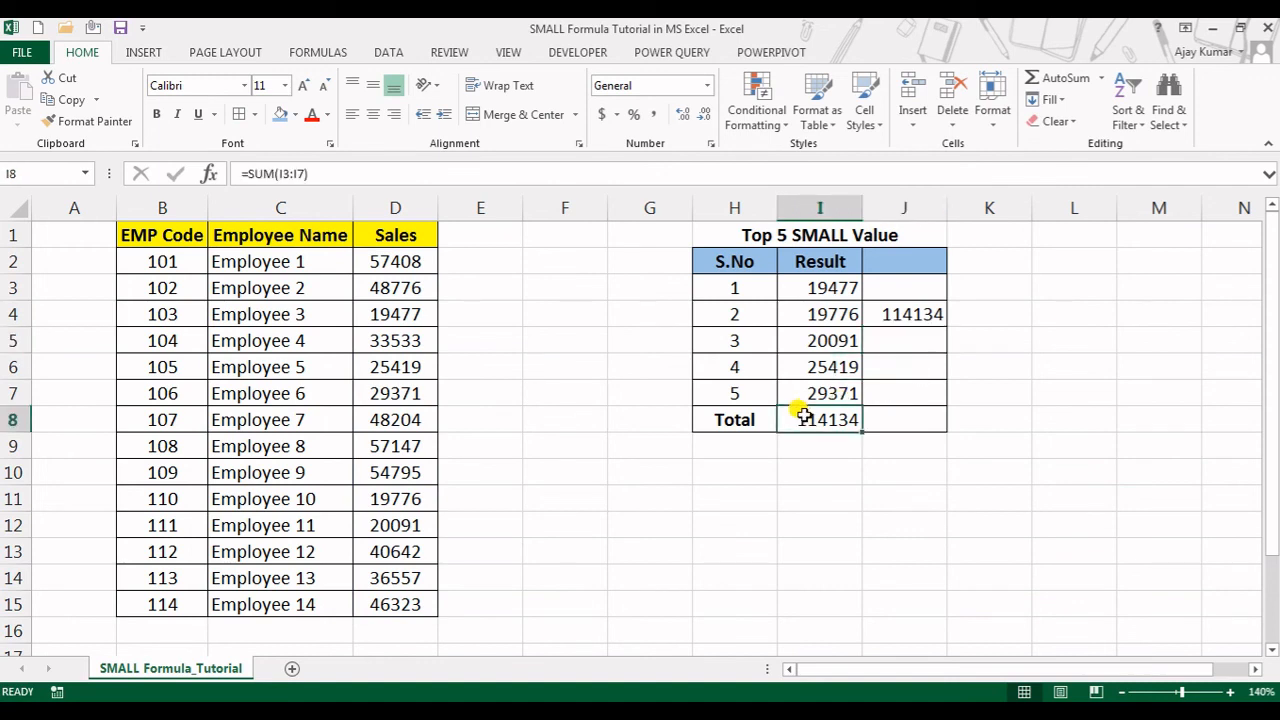
click(899, 314)
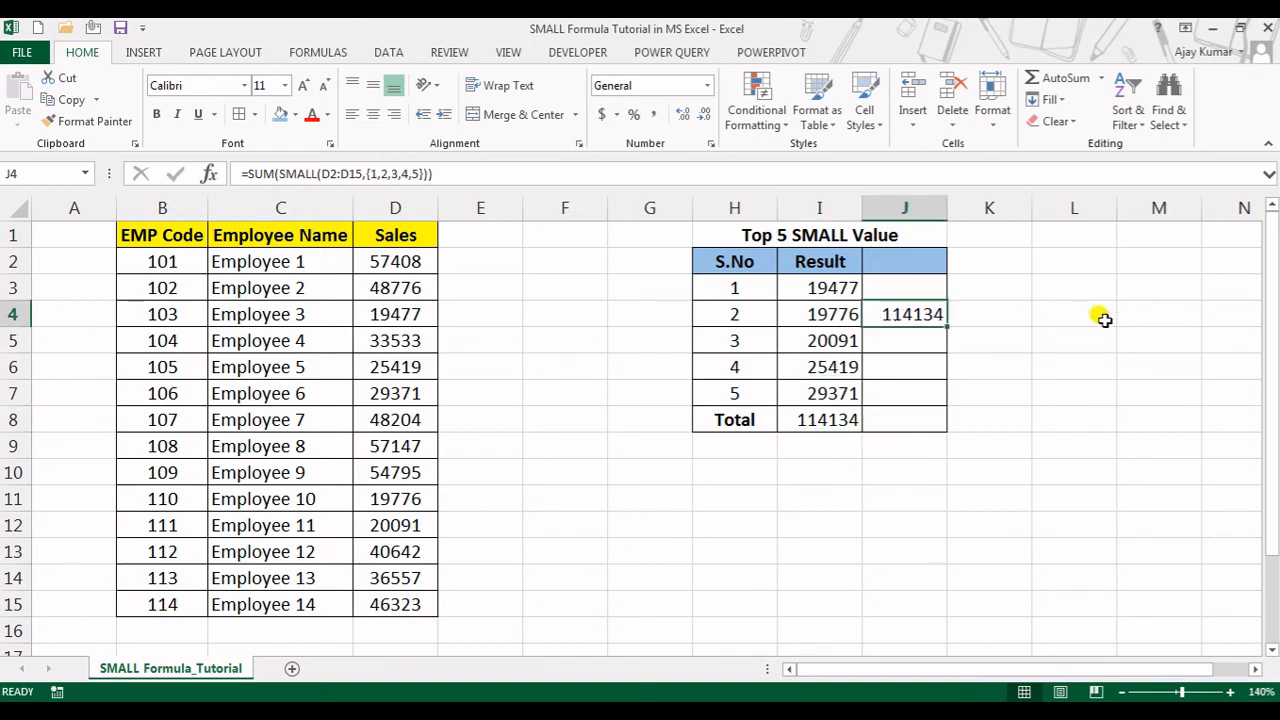